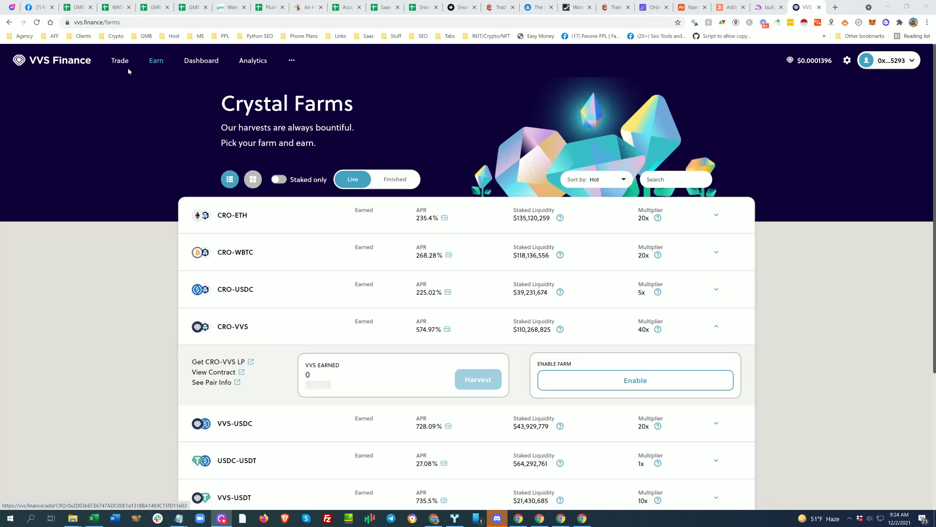
Find the CRO-VVS pair among the Crystal Farms and open the page for getting its LP tokens
left_click(49, 62)
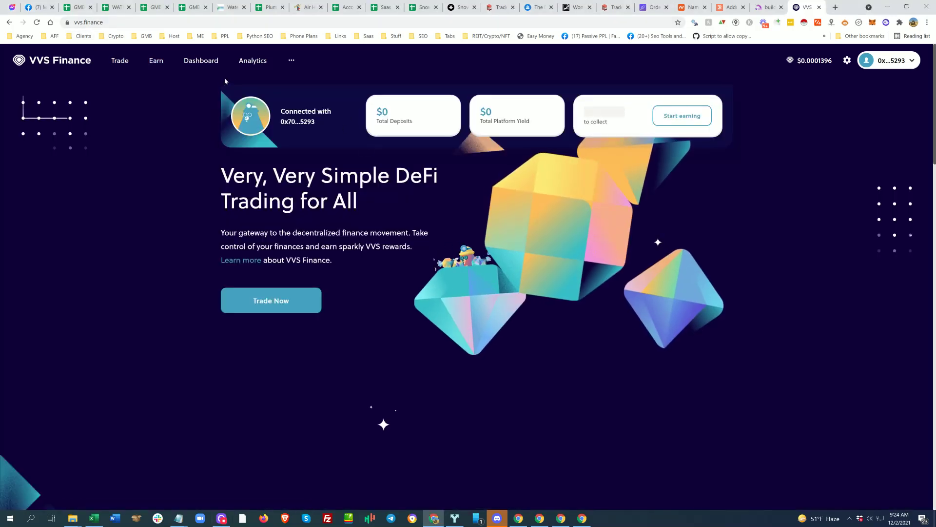
mouse_move(150, 65)
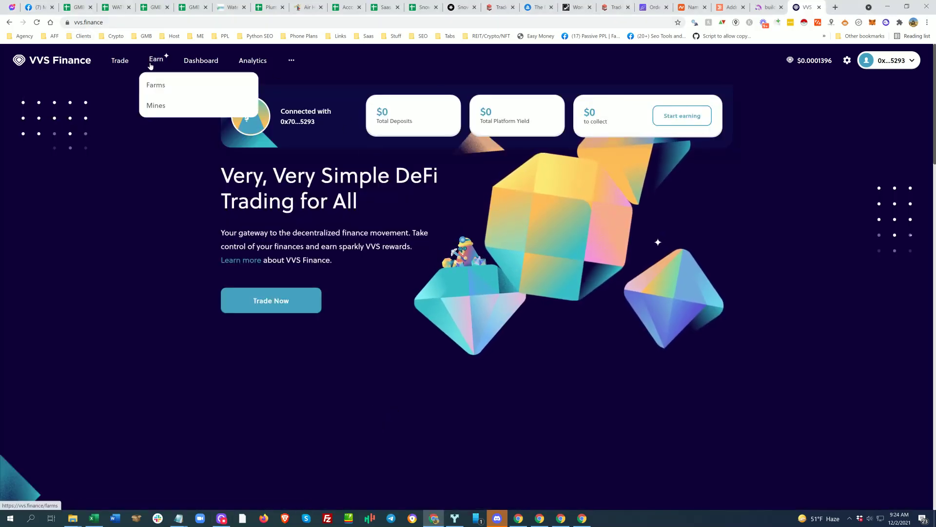
left_click(155, 92)
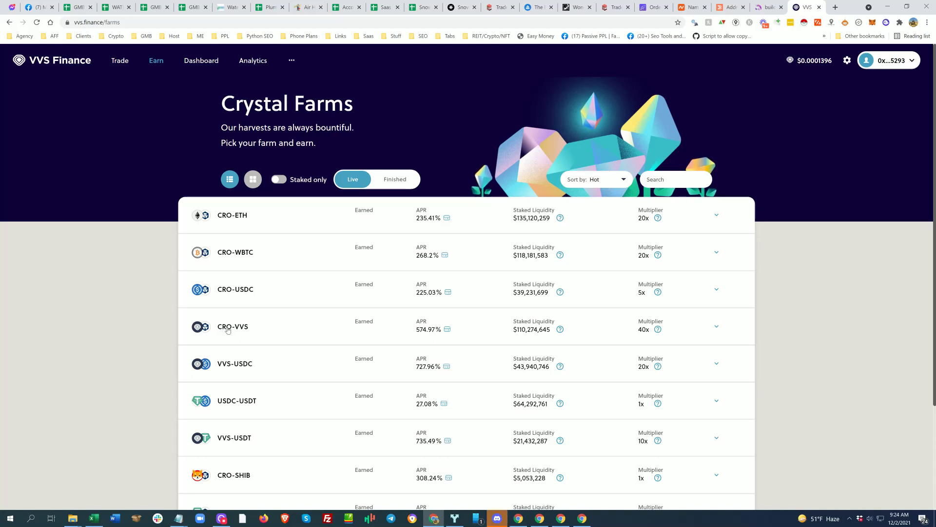
left_click(227, 329)
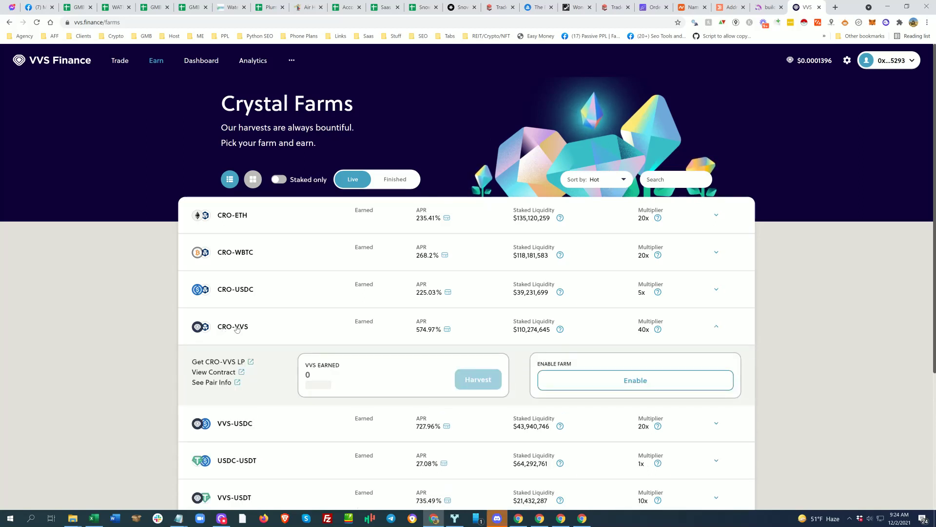
left_click(213, 362)
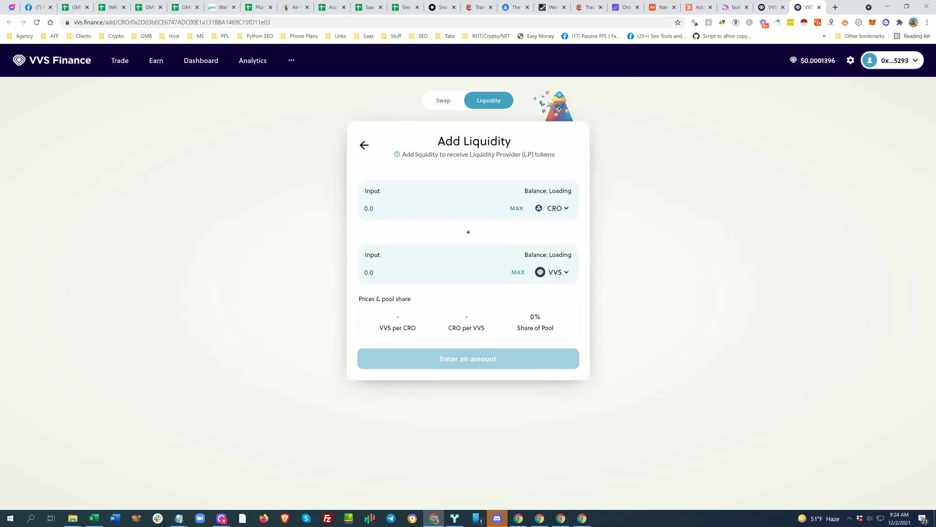
Fill the VVS liquidity amount with the maximum balance and compare it with the matching CRO amount
left_click(427, 205)
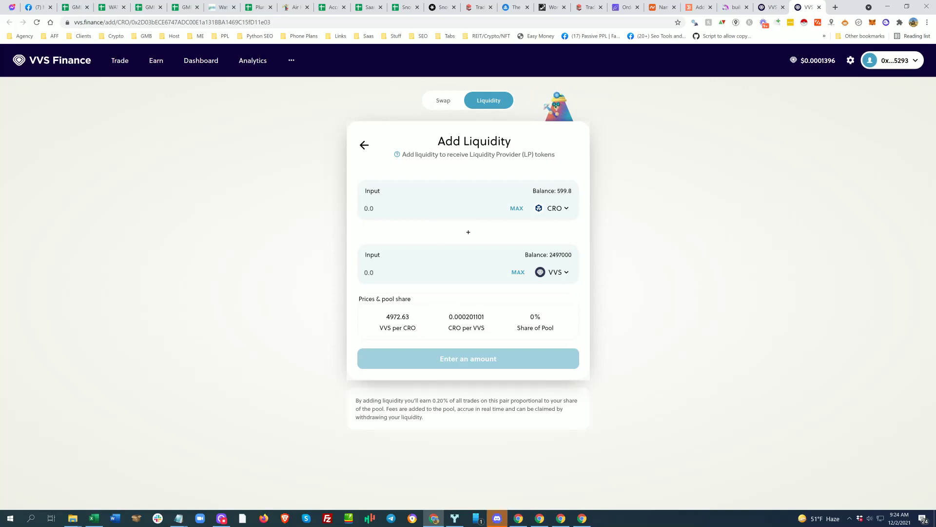
left_click(518, 273)
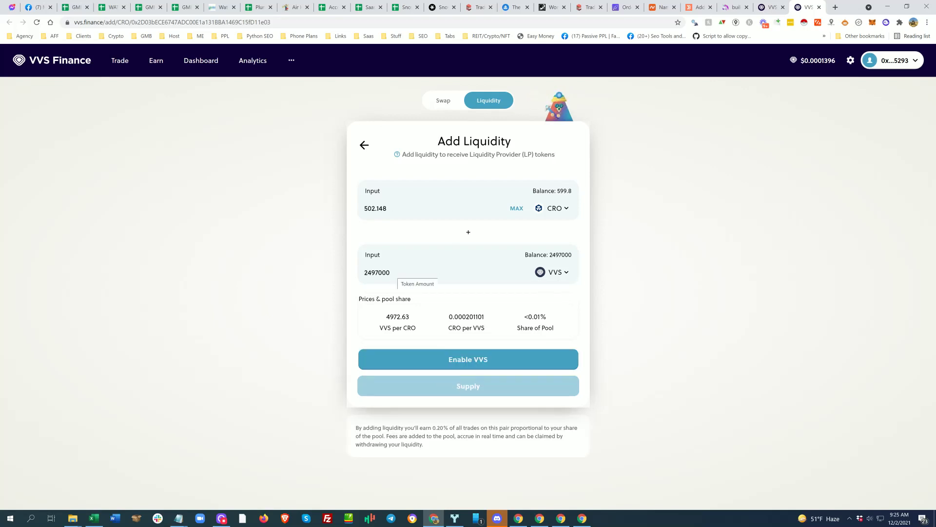
left_click_drag(392, 274, 360, 276)
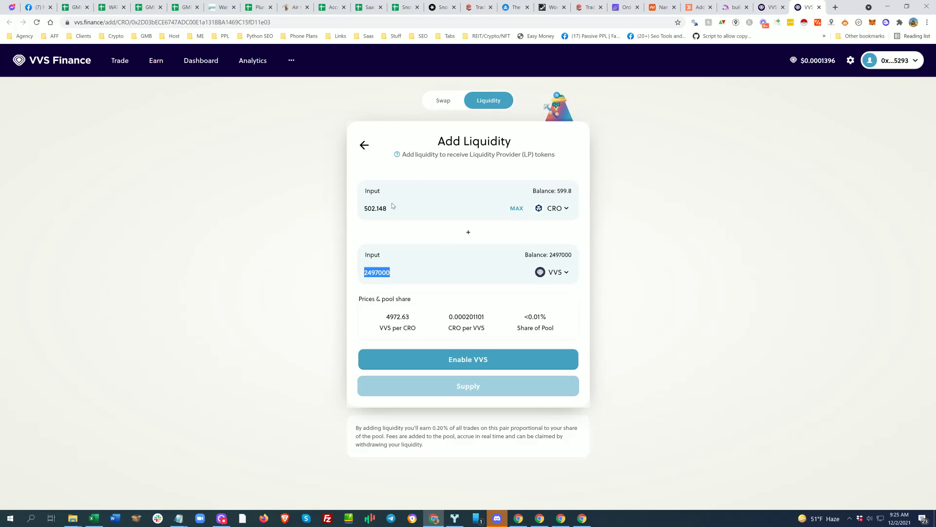
left_click_drag(393, 205, 356, 211)
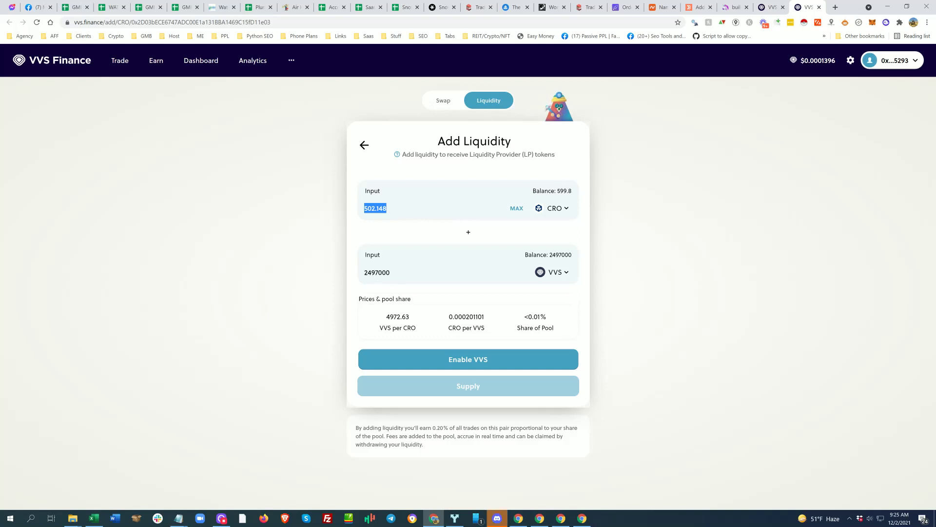
left_click_drag(368, 273, 362, 275)
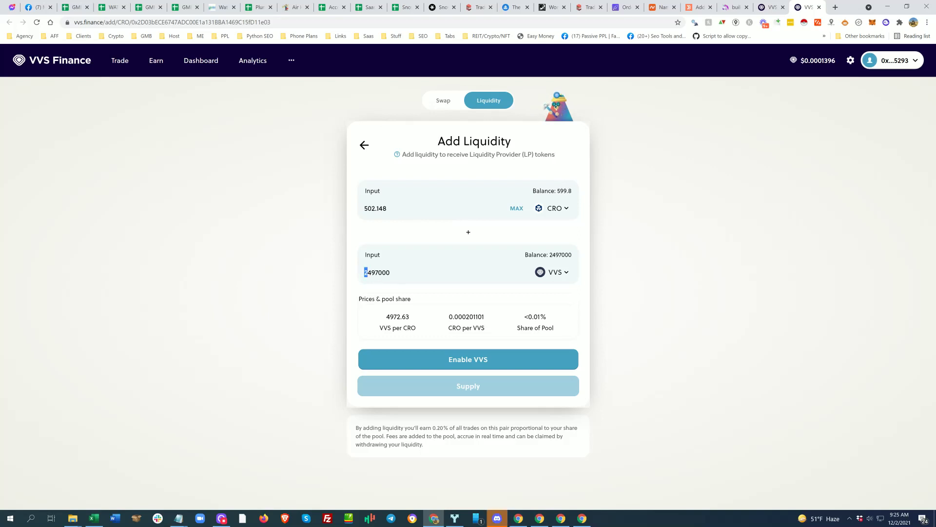
left_click(378, 272)
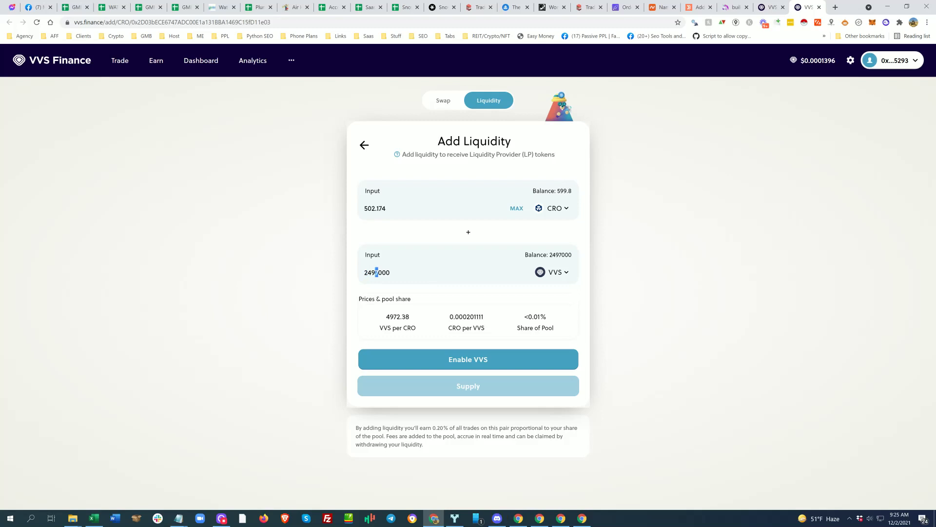
Set the VVS liquidity amount to 1000000 and check the matching CRO amount
left_click_drag(378, 272, 361, 273)
type("1000000")
left_click_drag(380, 209, 364, 212)
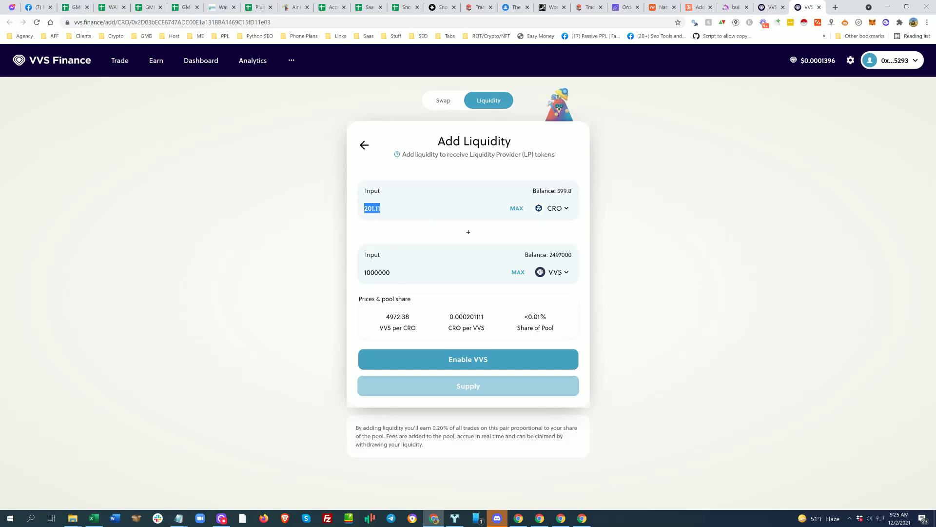
left_click_drag(390, 272, 364, 275)
left_click(391, 273)
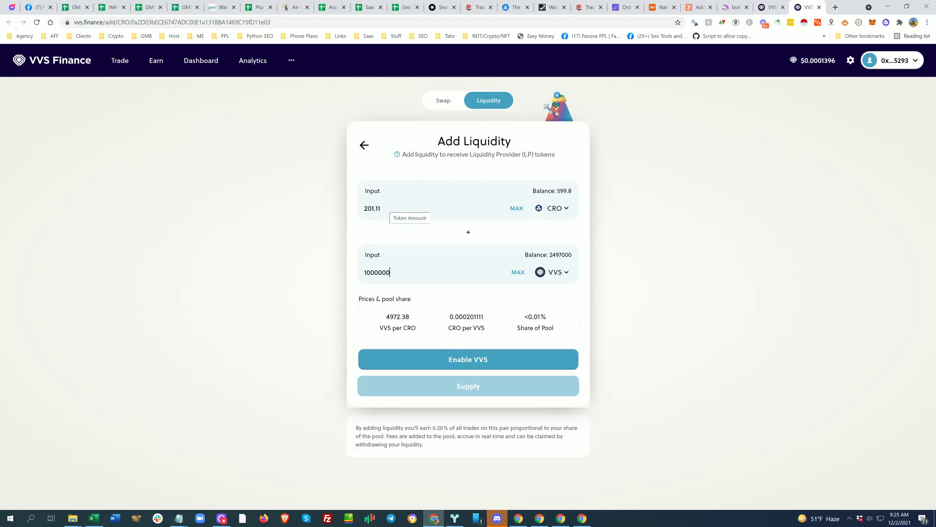
Try a CRO amount of 201, and reset the VVS amount to 1000000
left_click_drag(383, 209, 350, 211)
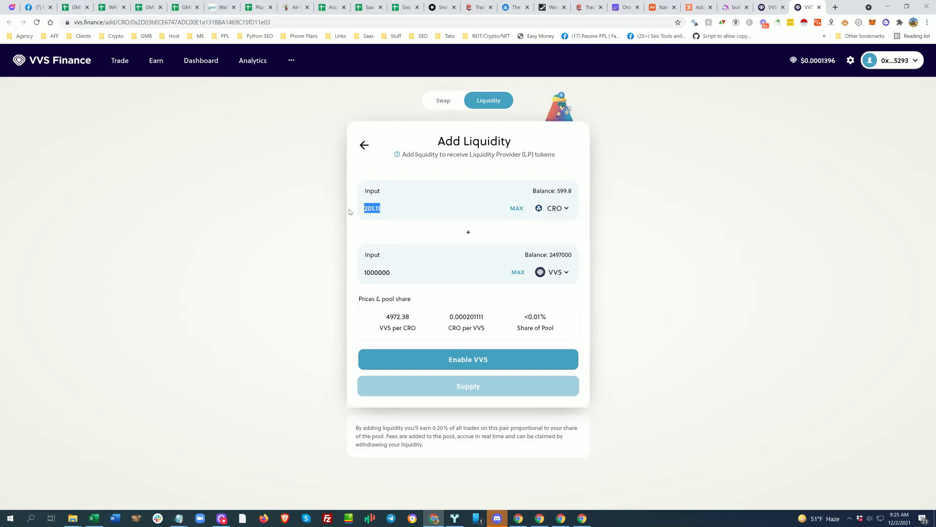
type("201")
left_click_drag(390, 272, 322, 279)
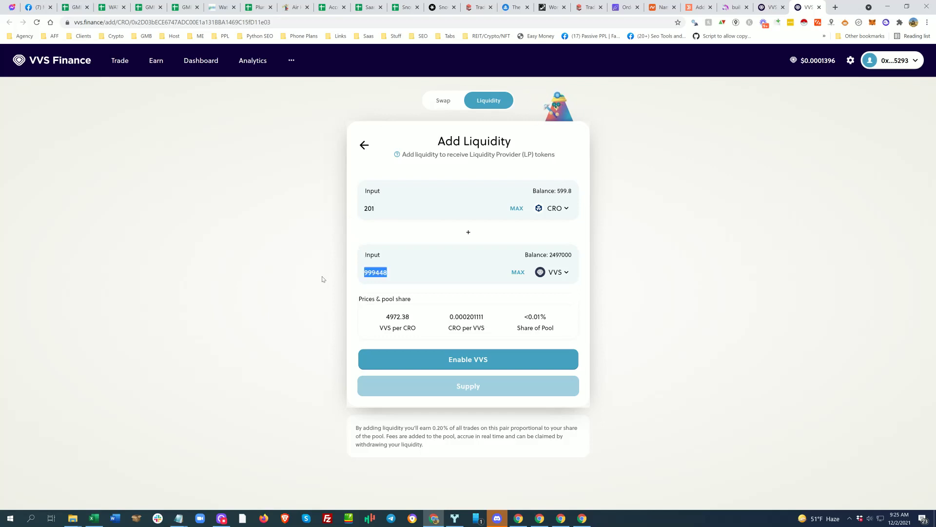
type("1000000")
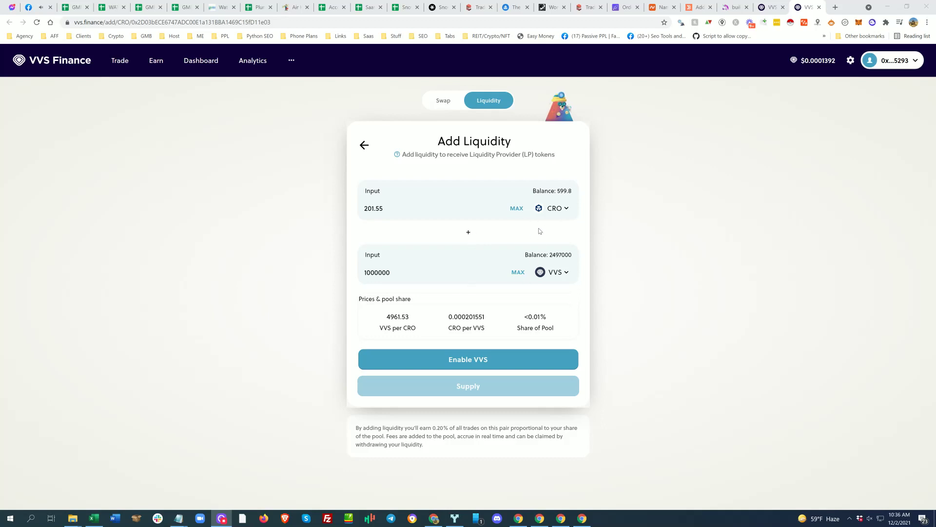
Enable VVS for the liquidity pool and confirm the access permission in MetaMask
left_click(465, 365)
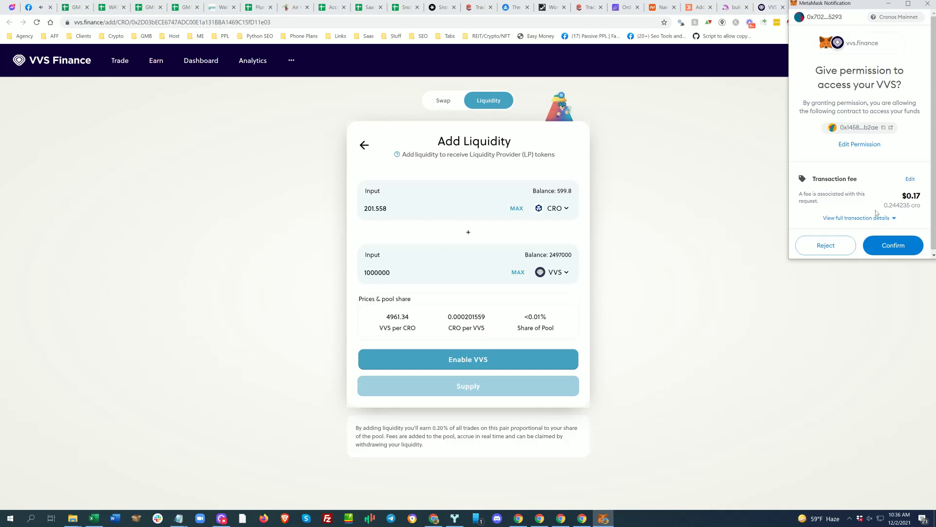
left_click(895, 246)
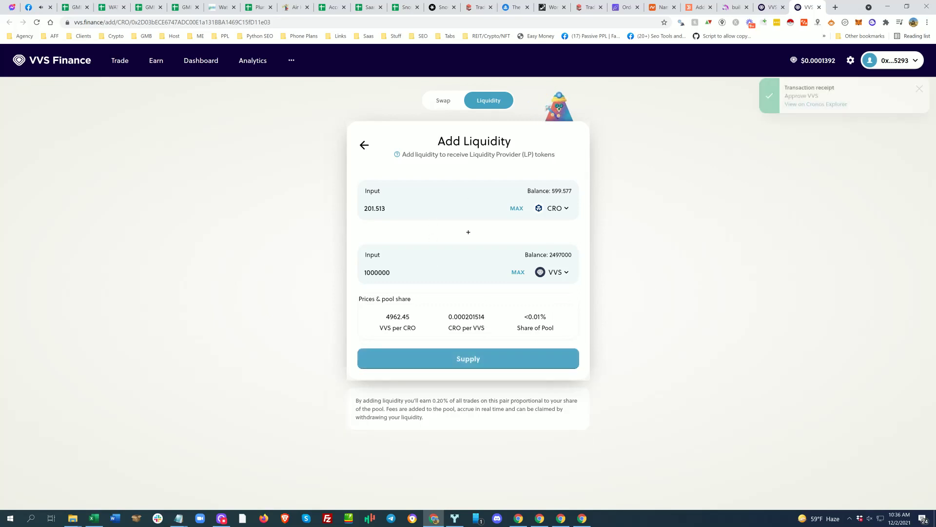
Supply the CRO and 1000000 VVS to the liquidity pool and confirm the transaction in MetaMask
left_click(466, 359)
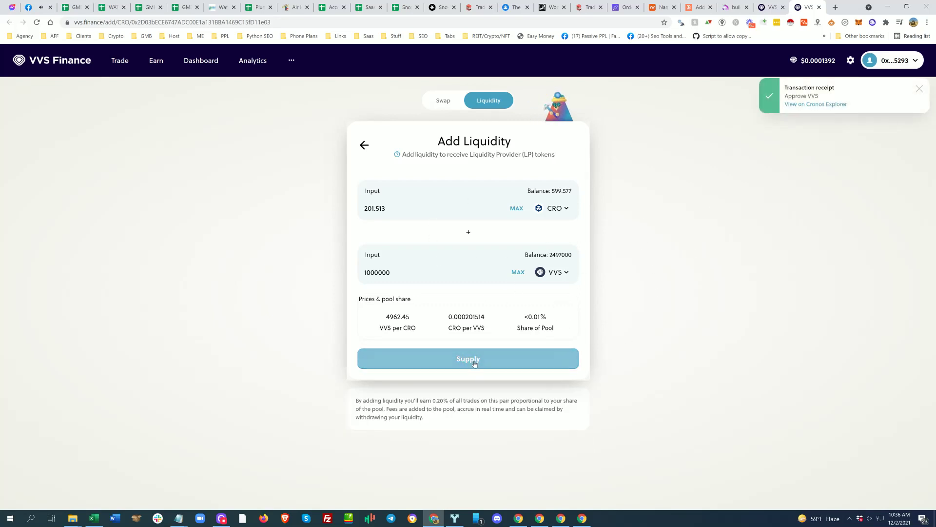
left_click(465, 361)
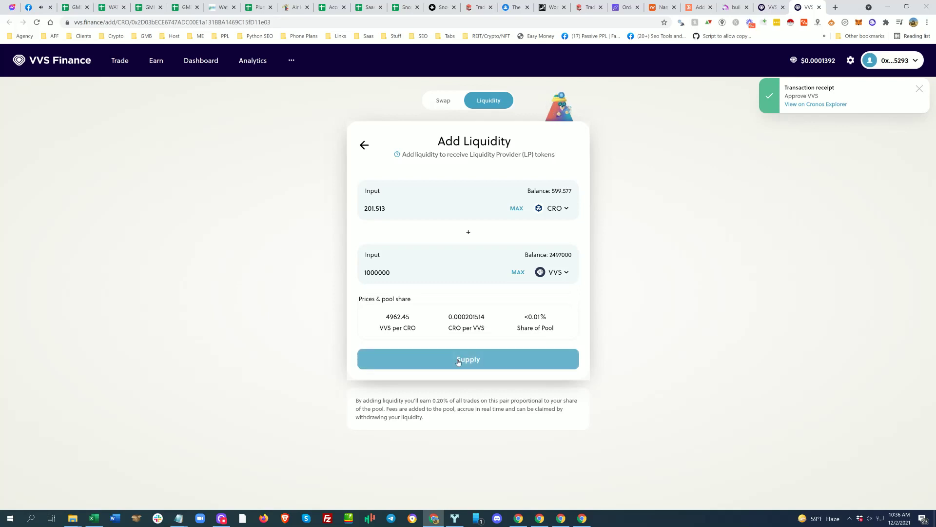
left_click(468, 362)
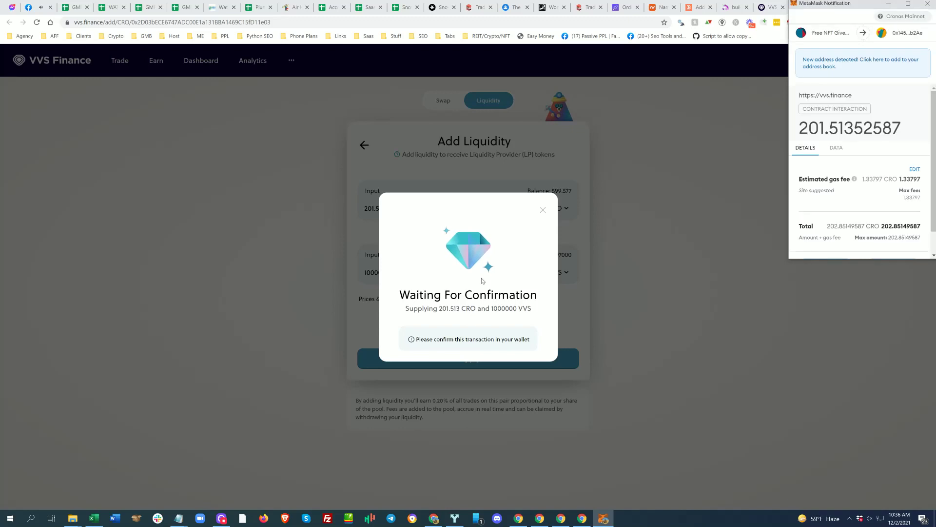
scroll(900, 209, "down", 1)
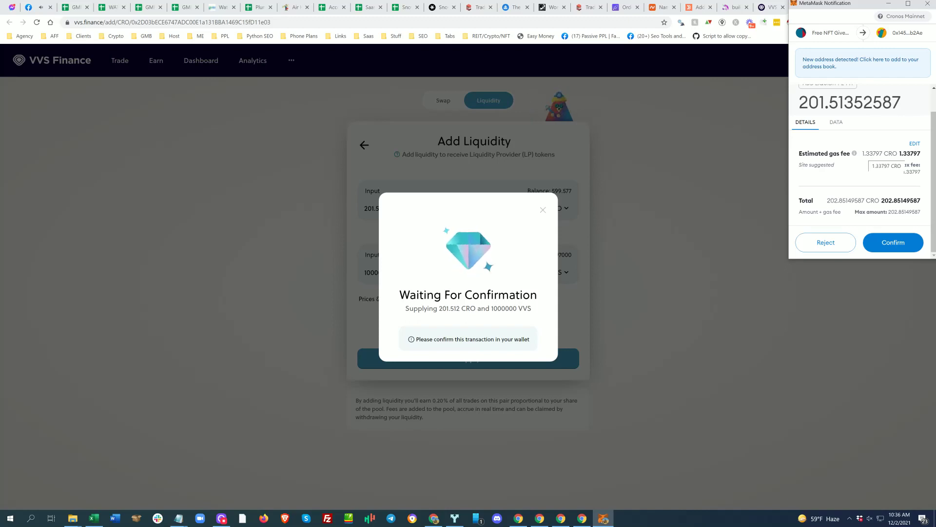
left_click(895, 243)
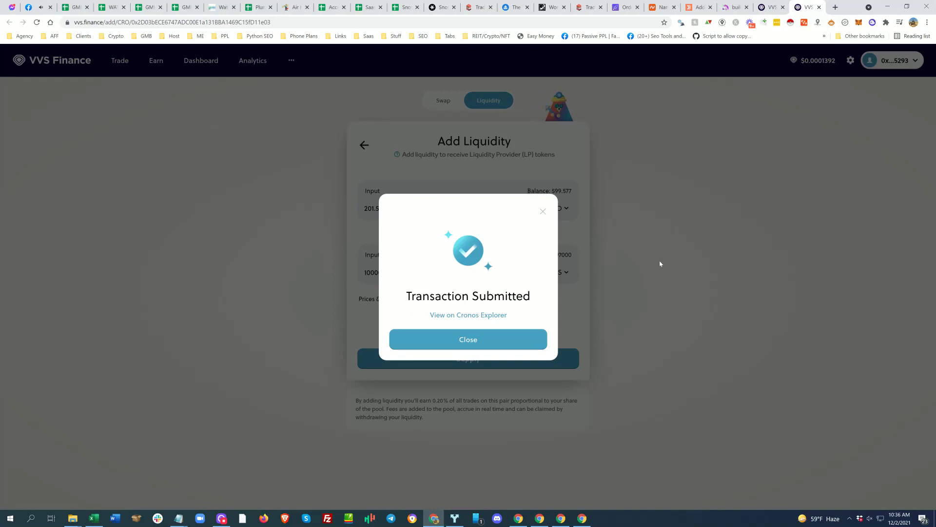
View the submitted liquidity transaction on Cronos Explorer and reload its page
left_click(469, 316)
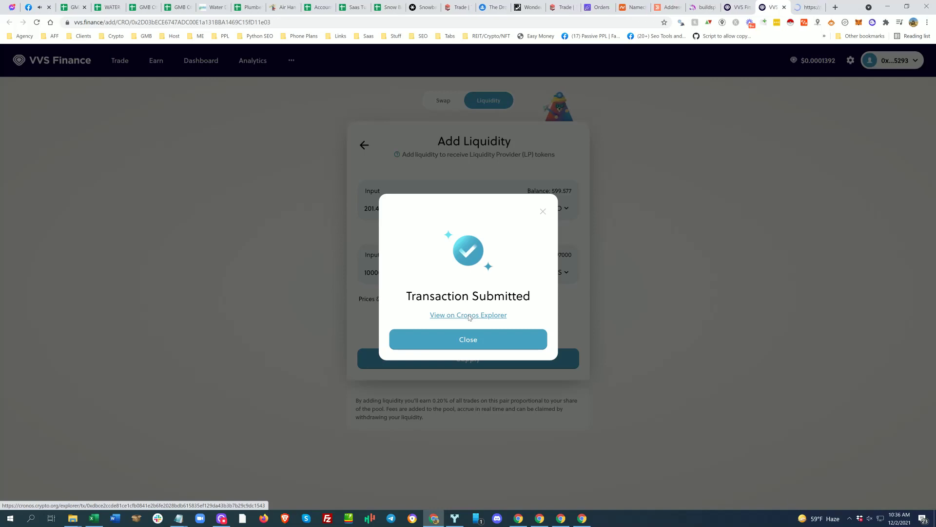
left_click(802, 8)
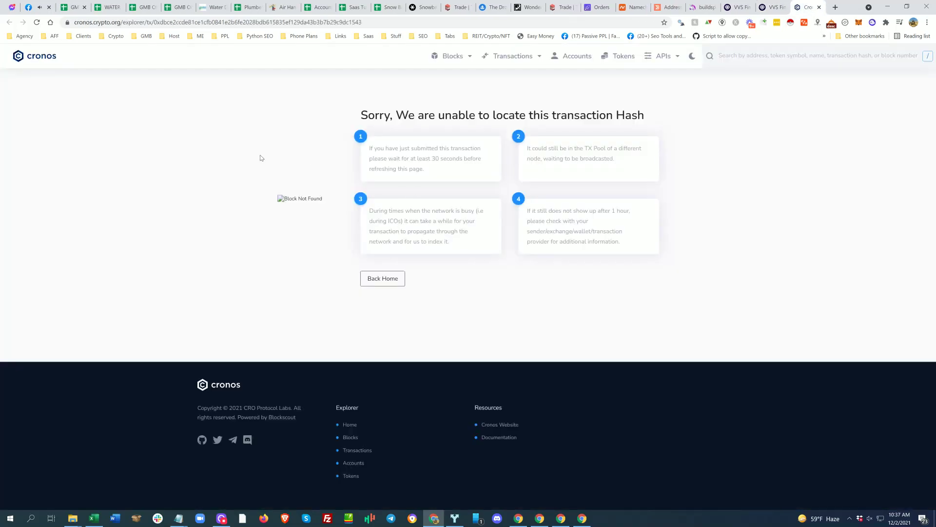
left_click(37, 23)
left_click(37, 23)
Dismiss the submission notice in VVS Finance and recheck the reloaded transaction page on Cronos Explorer
left_click(772, 8)
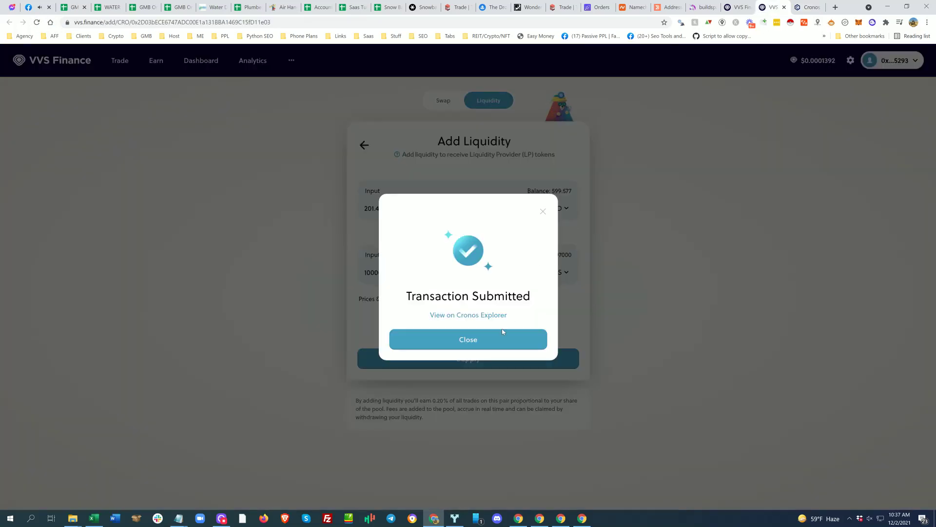
left_click(472, 339)
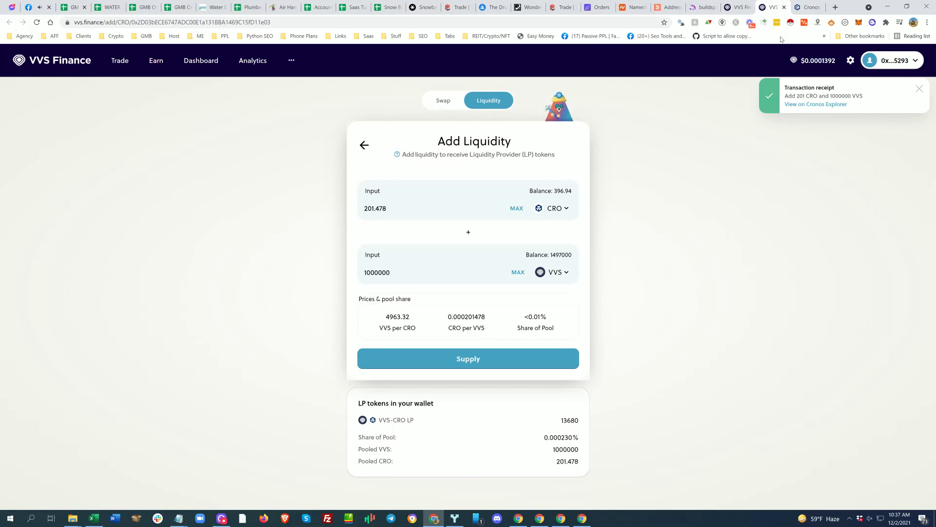
left_click(805, 8)
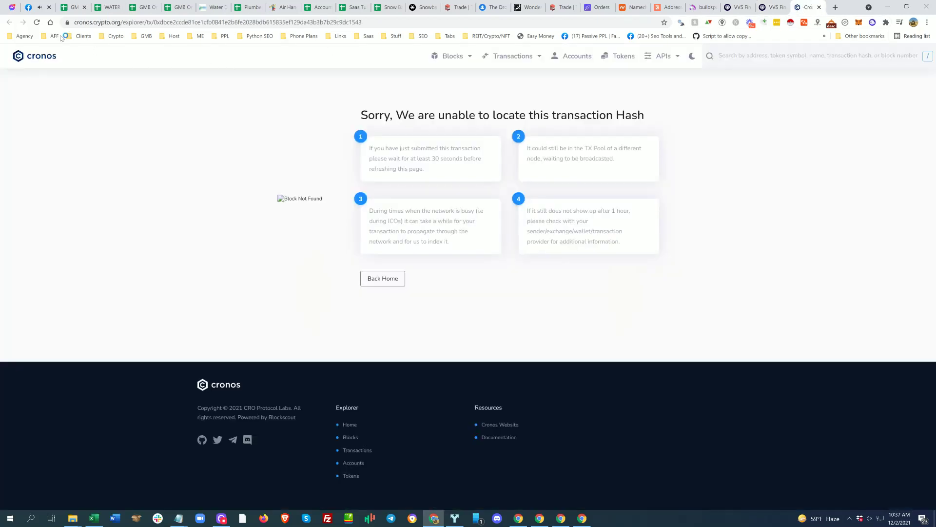
left_click(37, 23)
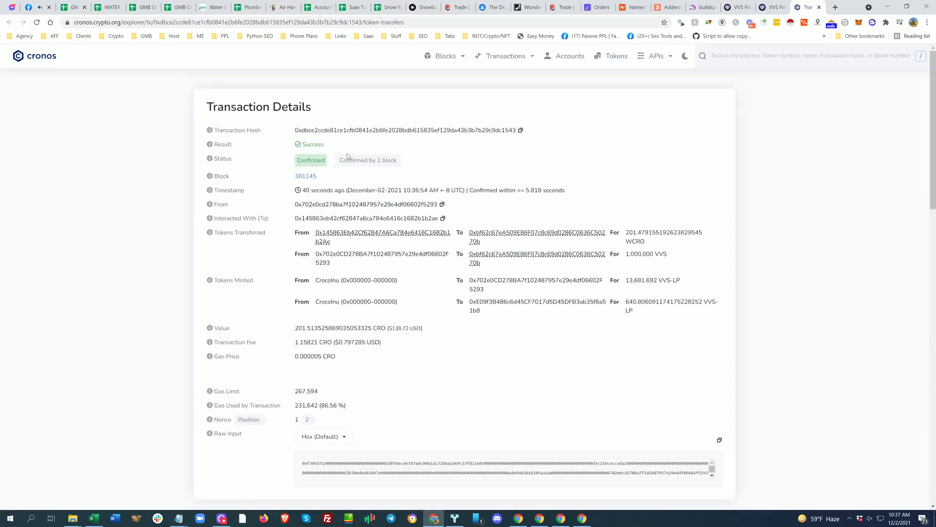
Return to the Crystal Farms page in VVS Finance, reload it and expand the CRO-VVS farm
left_click(732, 10)
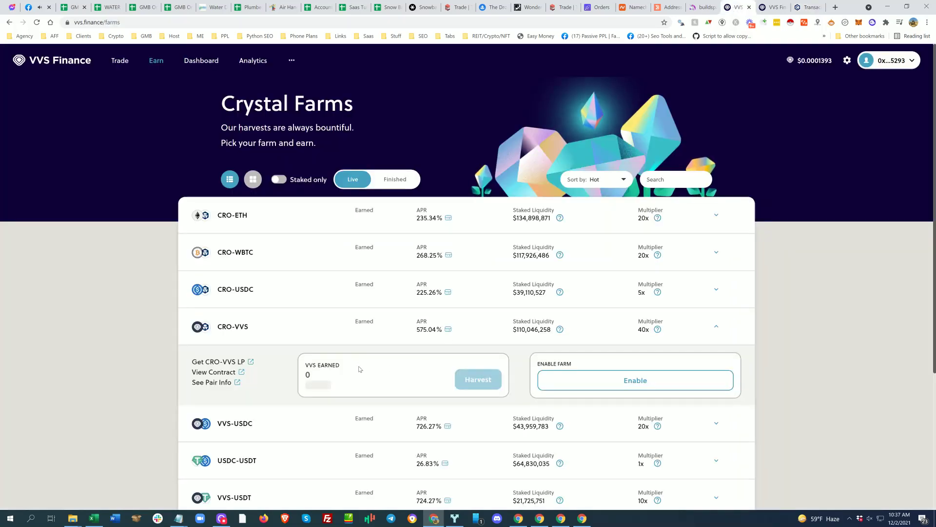
scroll(445, 339, "down", 2)
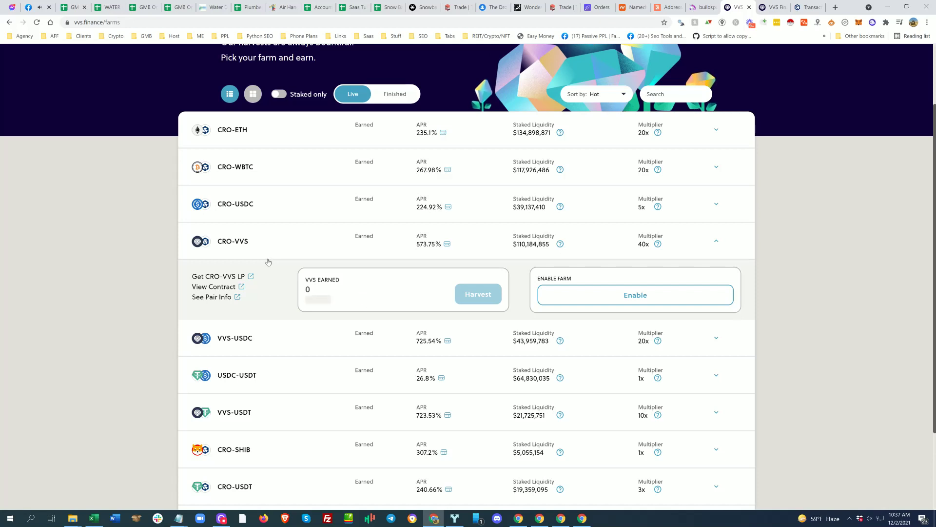
left_click(37, 23)
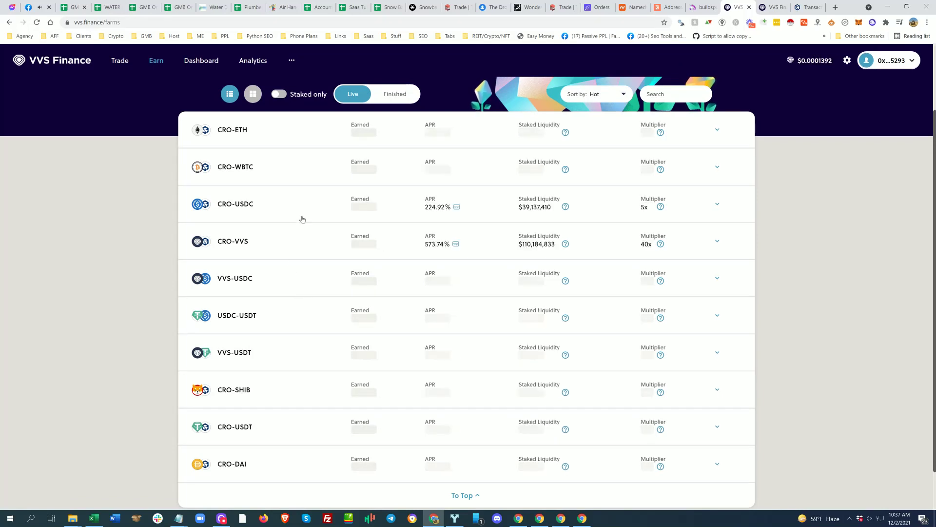
left_click(267, 246)
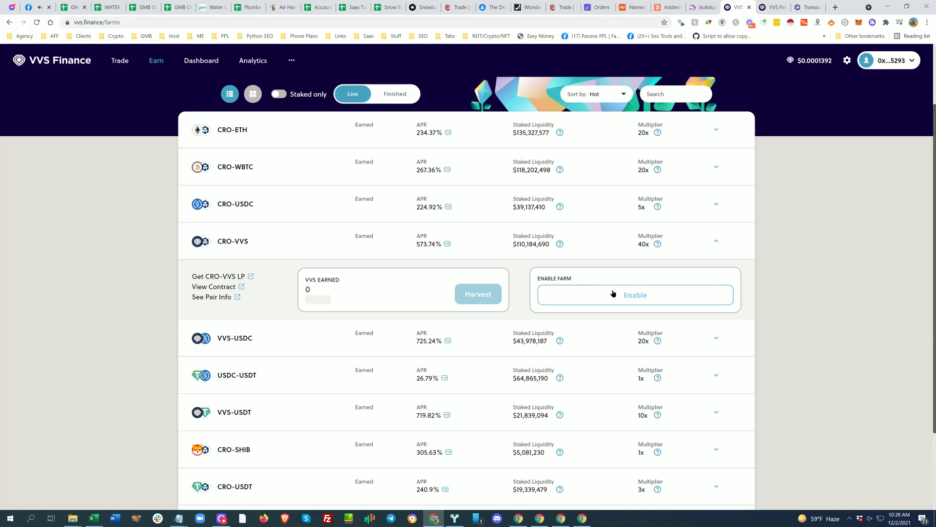
Enable the CRO-VVS farm and grant it permission to access the VVS-LP tokens in MetaMask
left_click(613, 292)
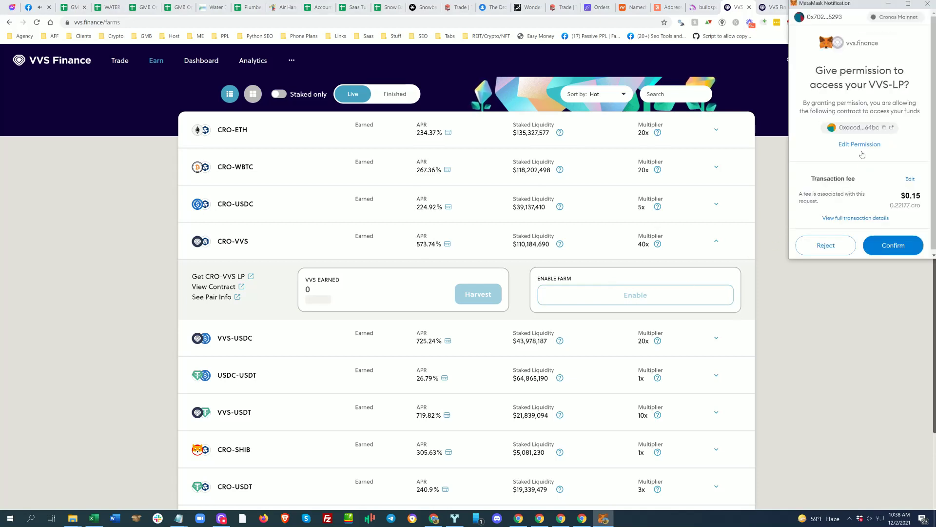
scroll(852, 210, "down", 1)
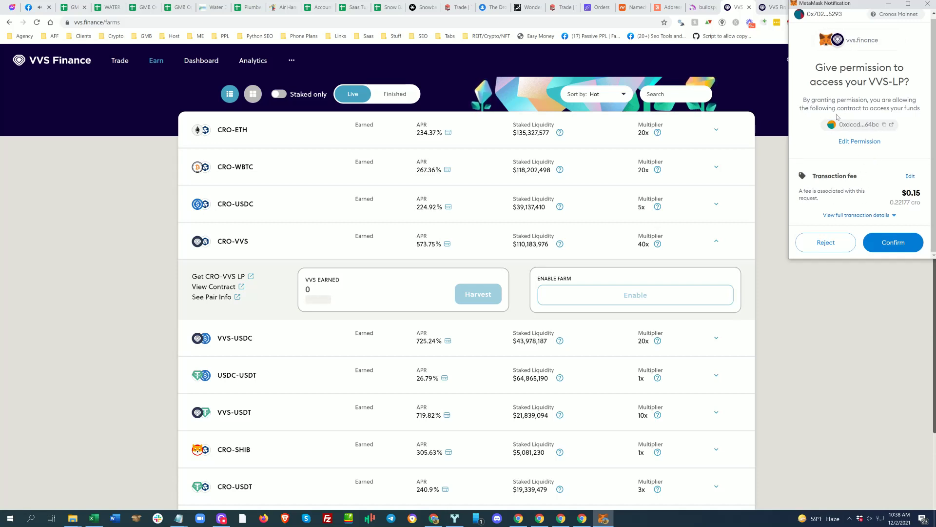
left_click(902, 243)
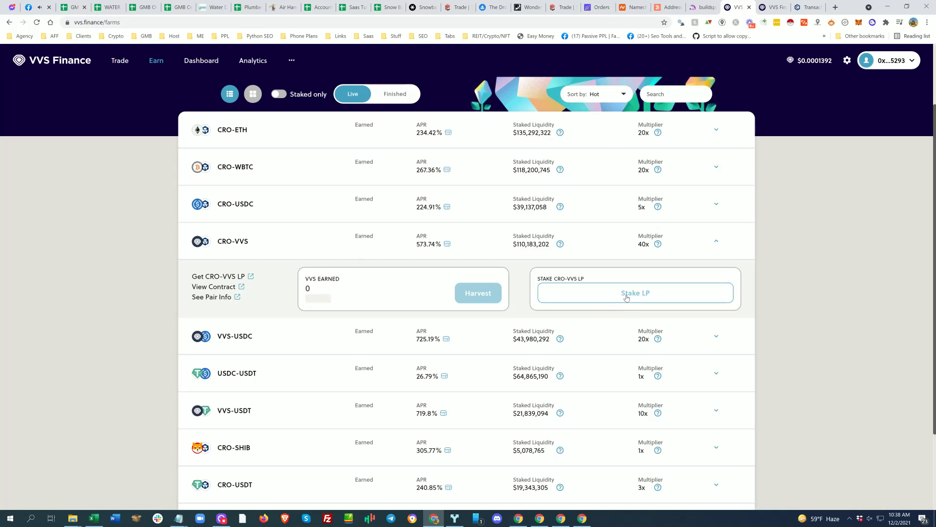
Stake the maximum CRO-VVS LP balance in the farm and confirm the deposit in MetaMask
left_click(627, 296)
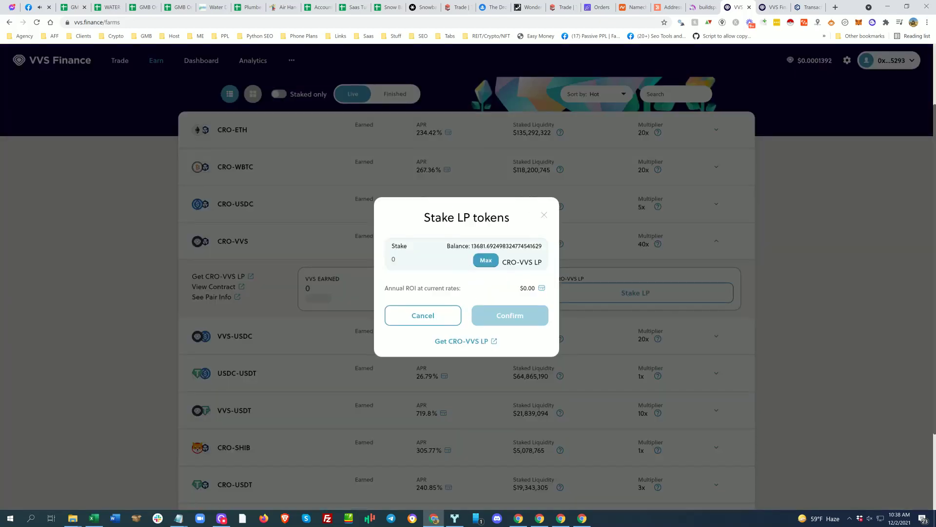
left_click(486, 262)
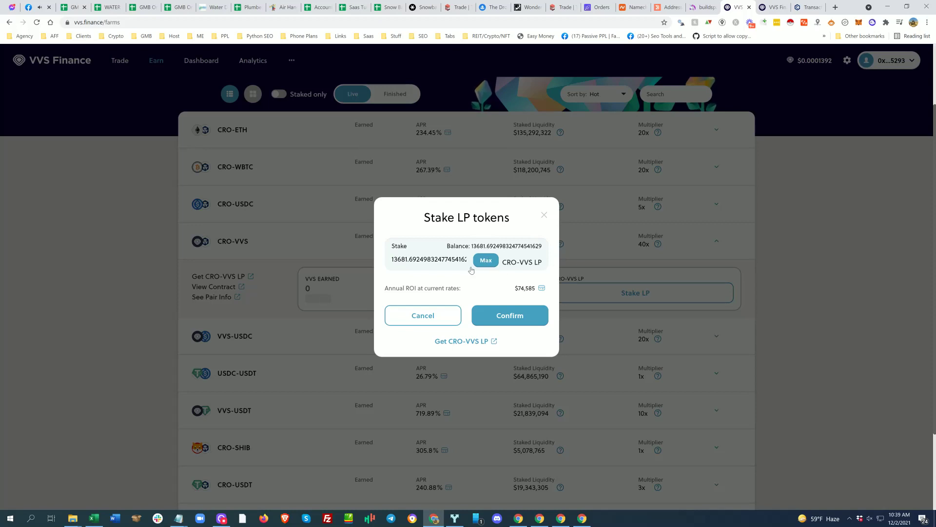
left_click(504, 316)
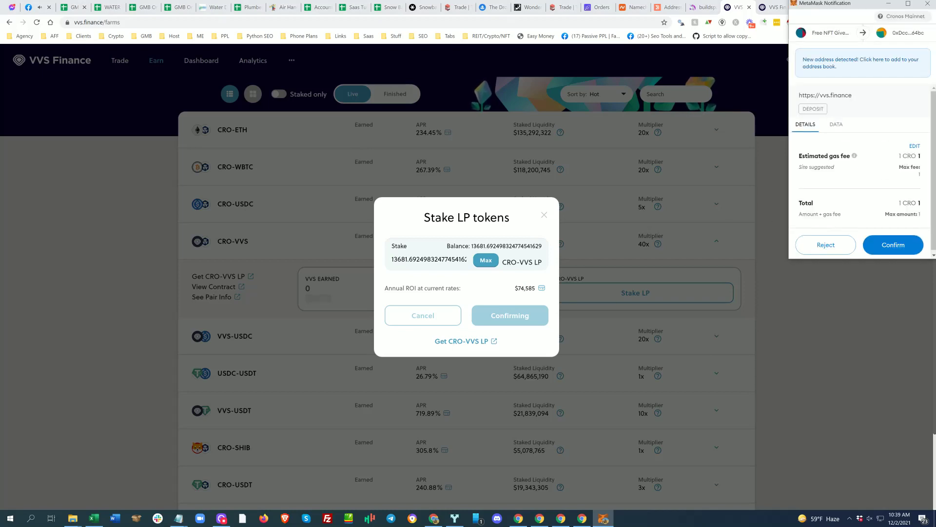
scroll(901, 238, "down", 1)
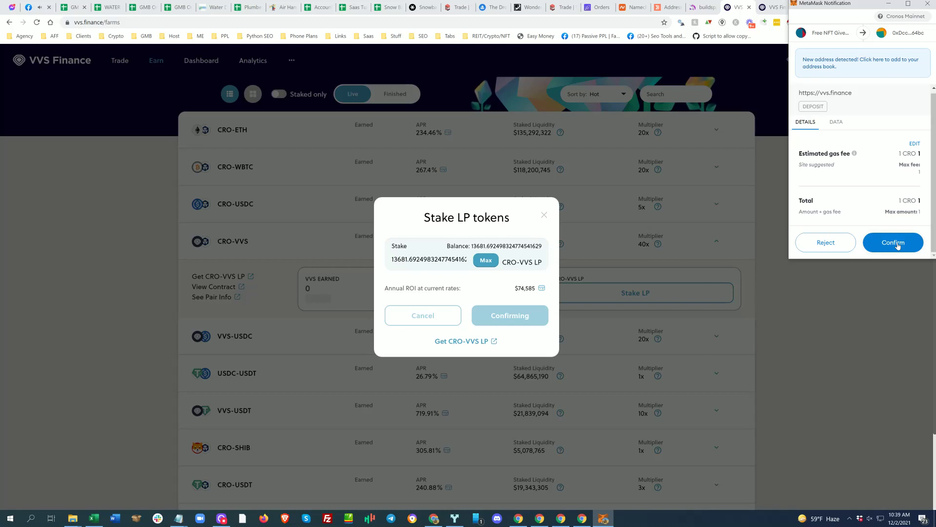
left_click(898, 245)
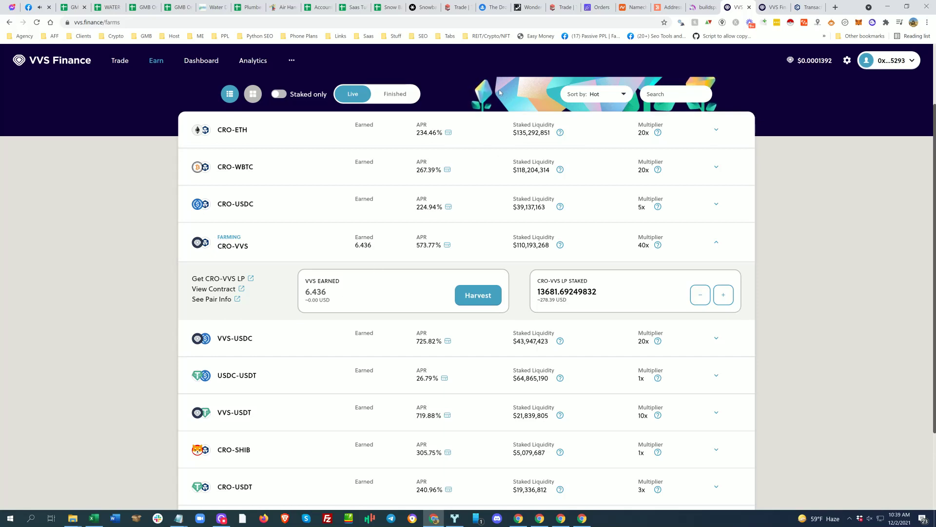
Go to the Glitter Mines from the liquidity page, enable Auto VVS staking and approve the VVS access in MetaMask
scroll(499, 92, "up", 2)
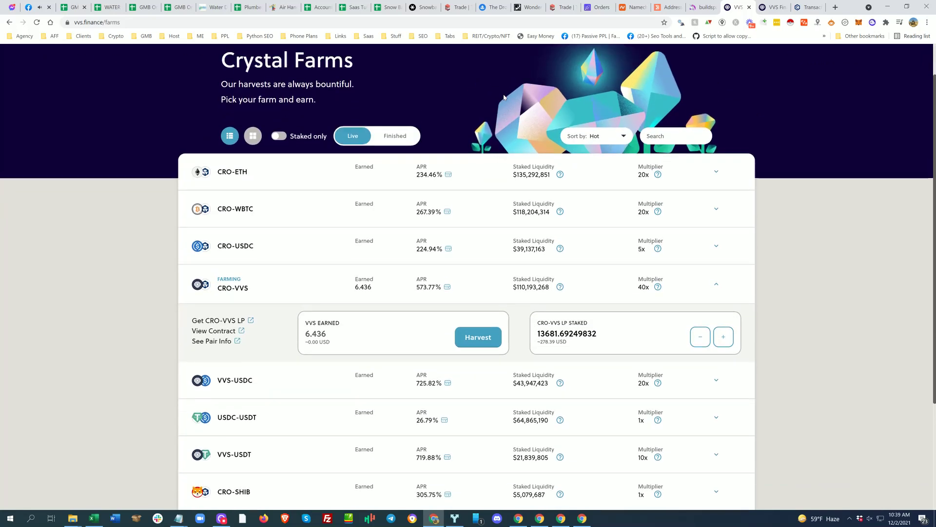
scroll(504, 97, "down", 2)
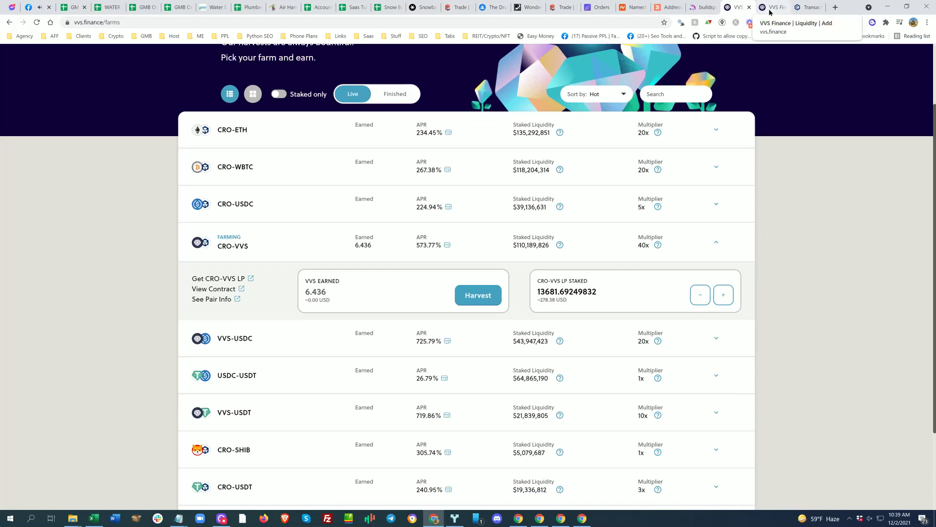
left_click(769, 10)
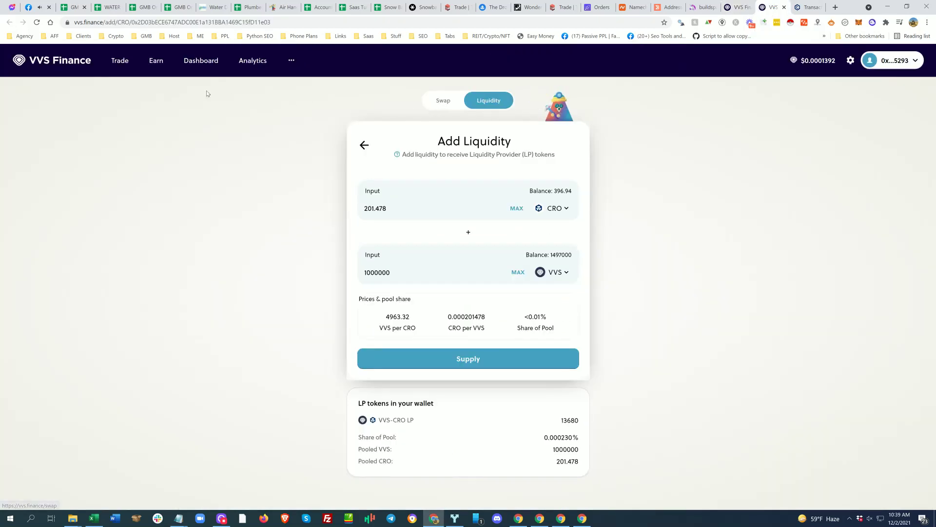
mouse_move(156, 60)
left_click(158, 107)
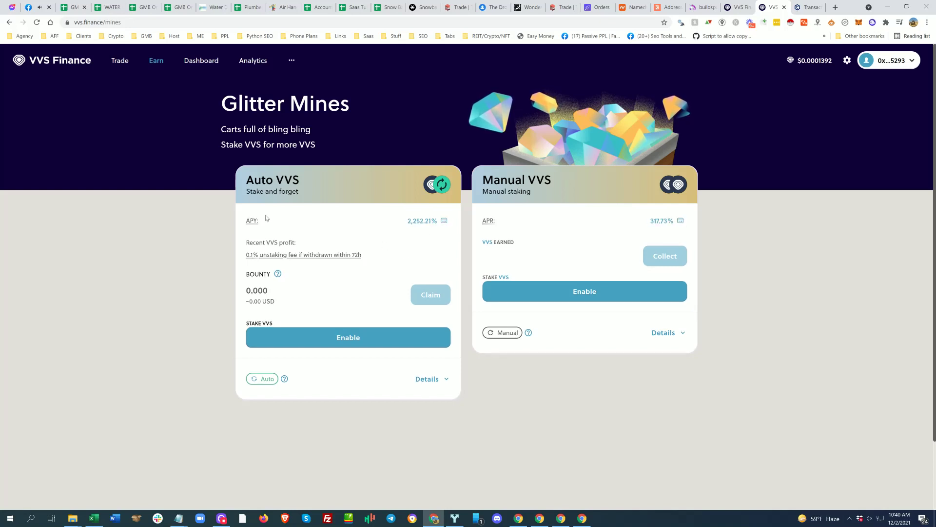
left_click(352, 340)
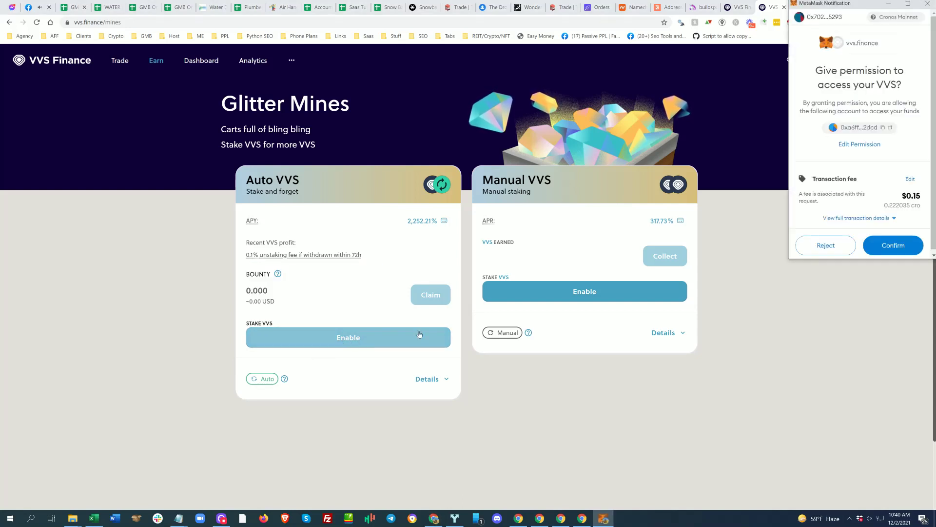
left_click(894, 242)
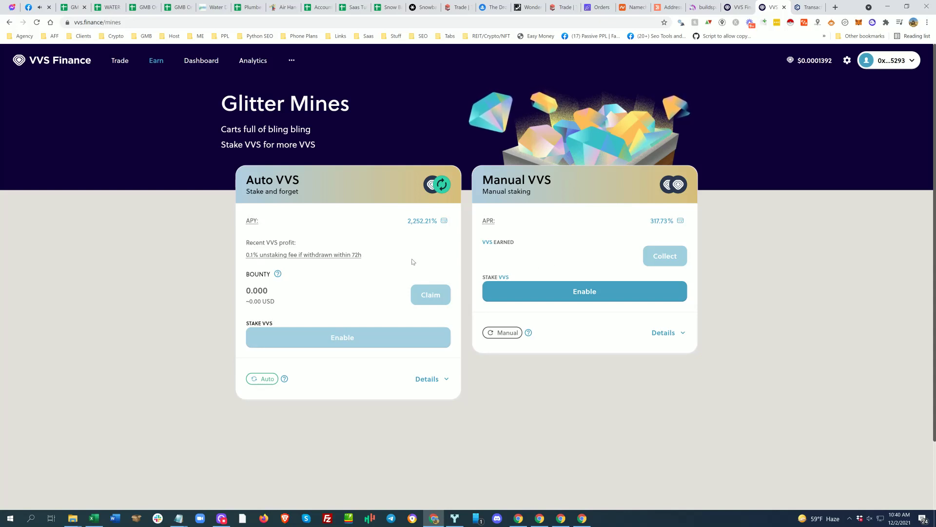
Calculate the one-year Auto VVS return on a stake of 1470000 VVS, entering the amount in VVS instead of USD
left_click(443, 222)
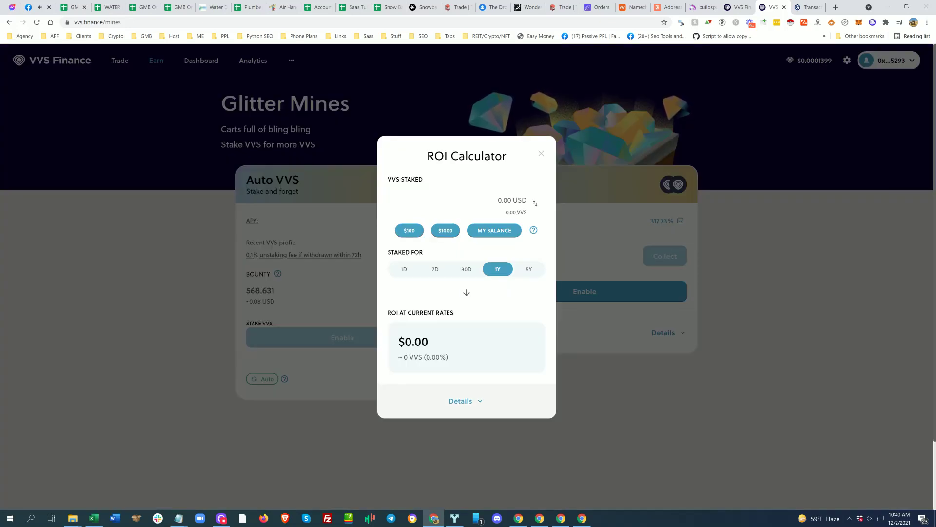
left_click(535, 204)
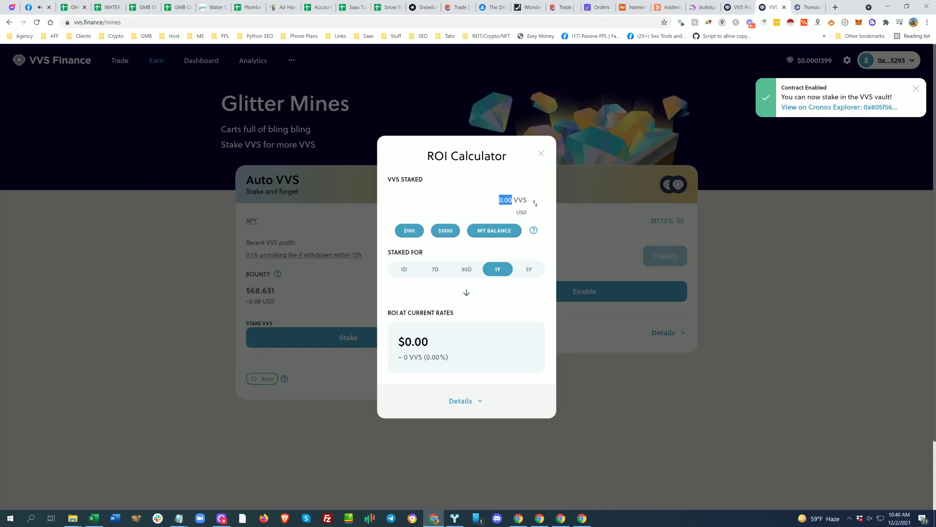
type("1")
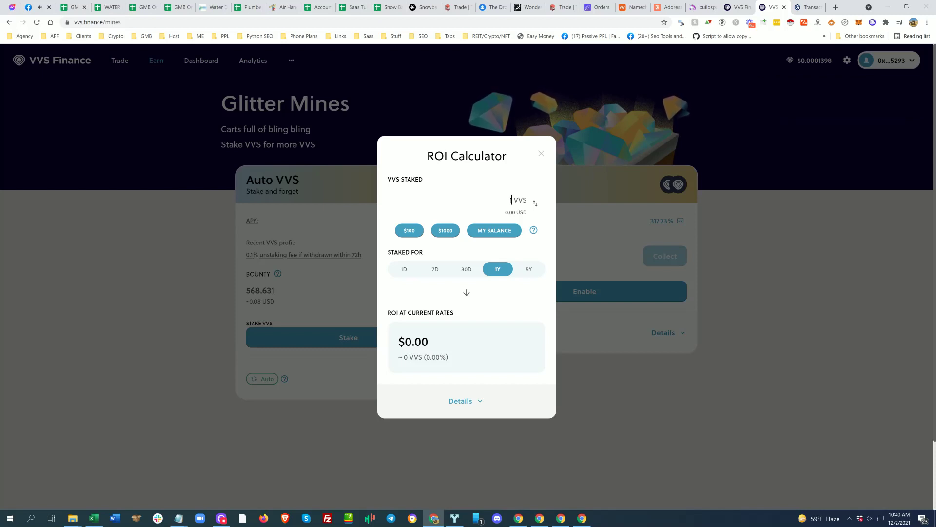
type("47")
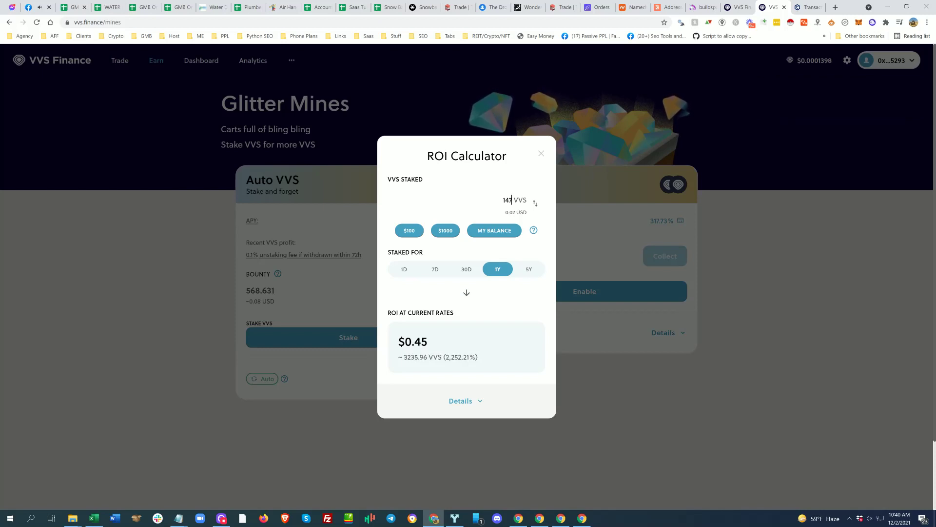
type("000")
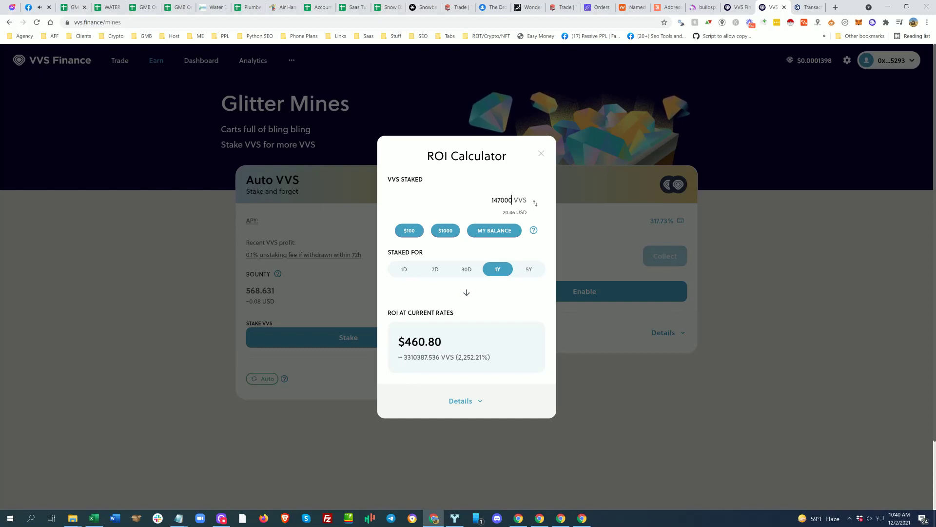
type("0")
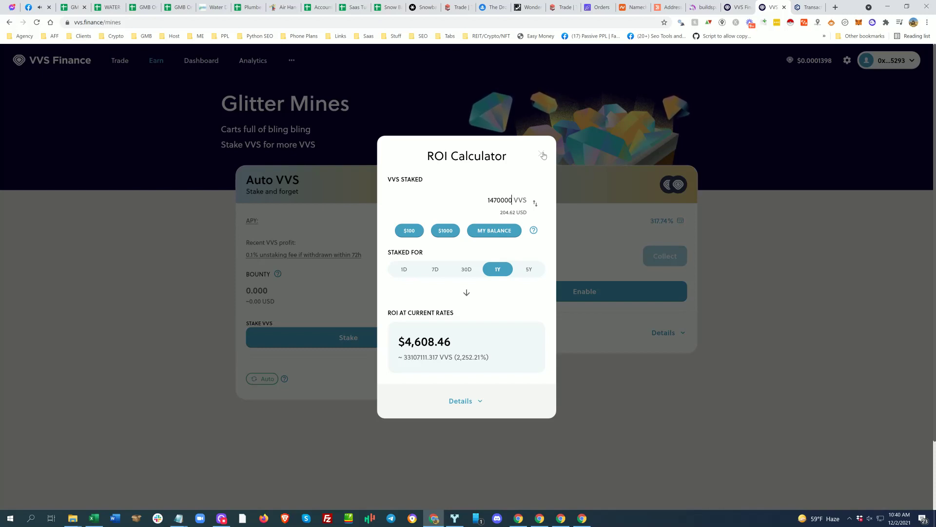
Check the VVS balance in MetaMask, recalculate the one-year return for 1497000 VVS and close the ROI calculator
left_click(859, 22)
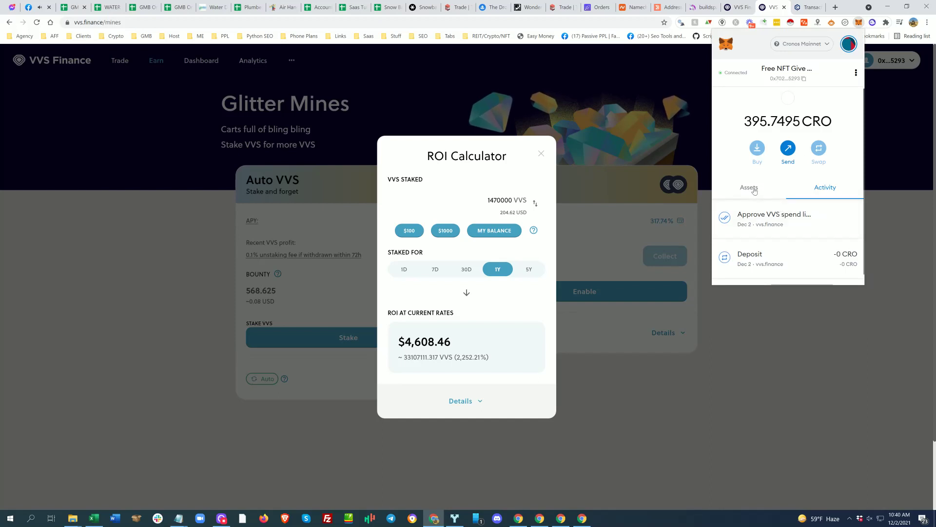
left_click(752, 190)
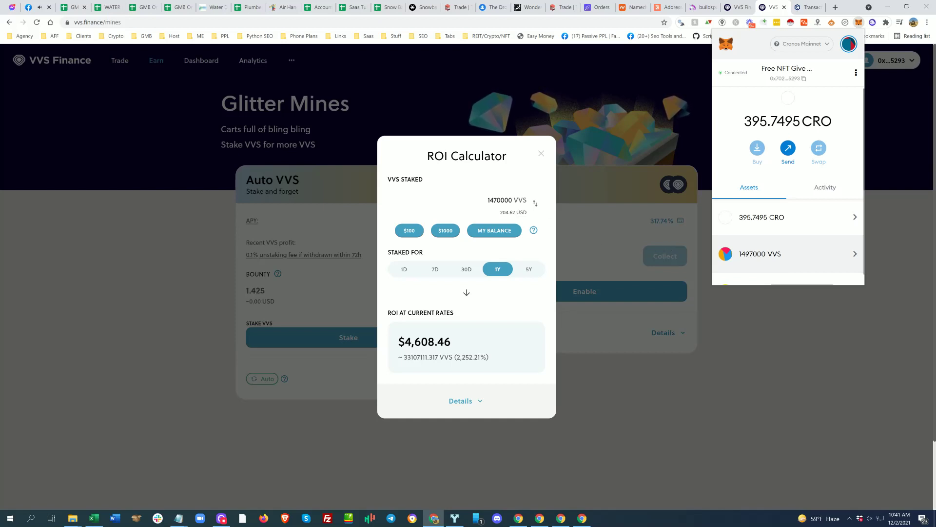
left_click(494, 200)
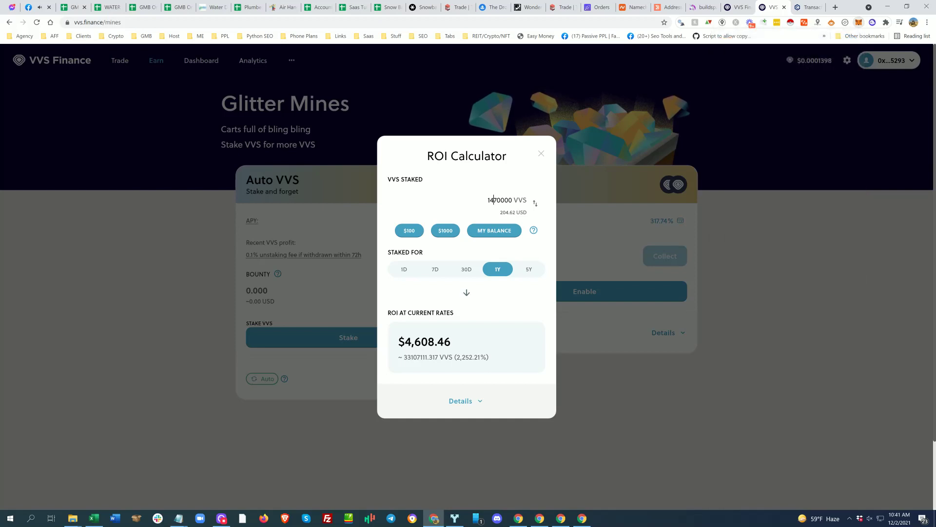
type("9")
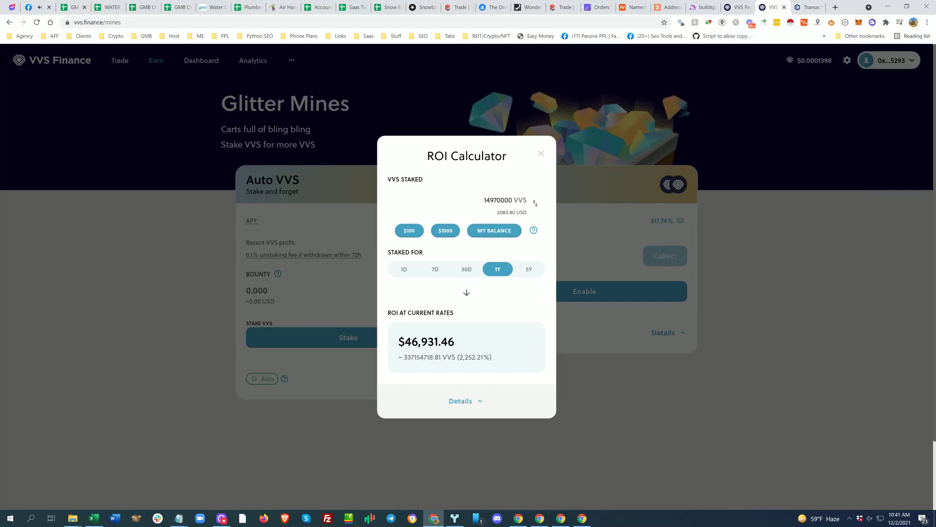
key("Delete")
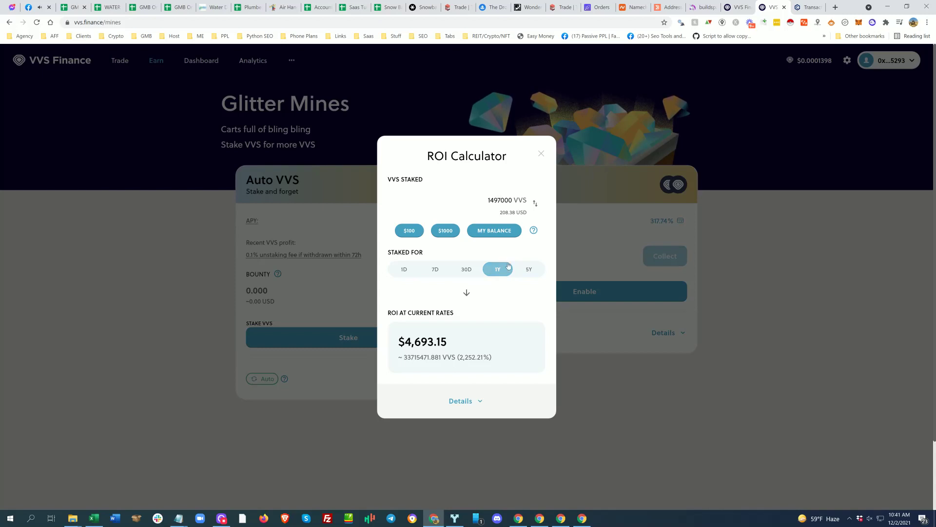
mouse_move(531, 236)
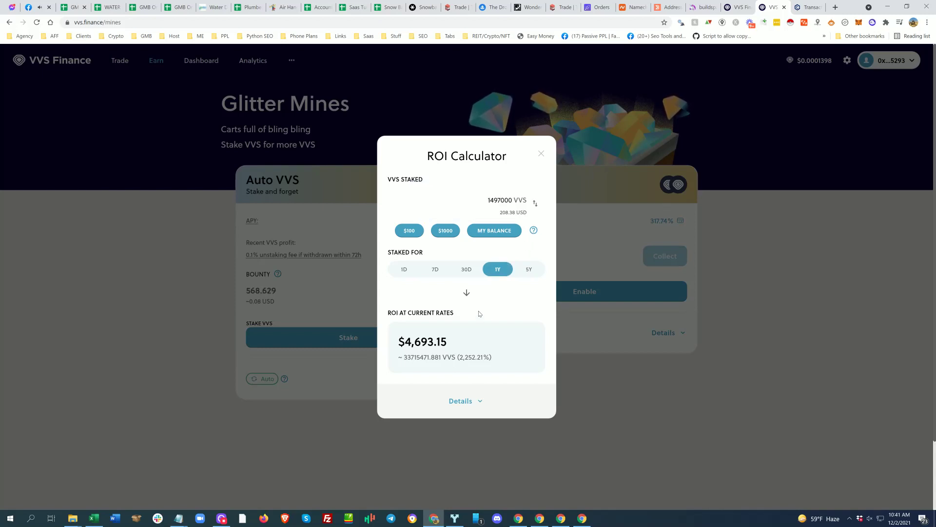
left_click(541, 155)
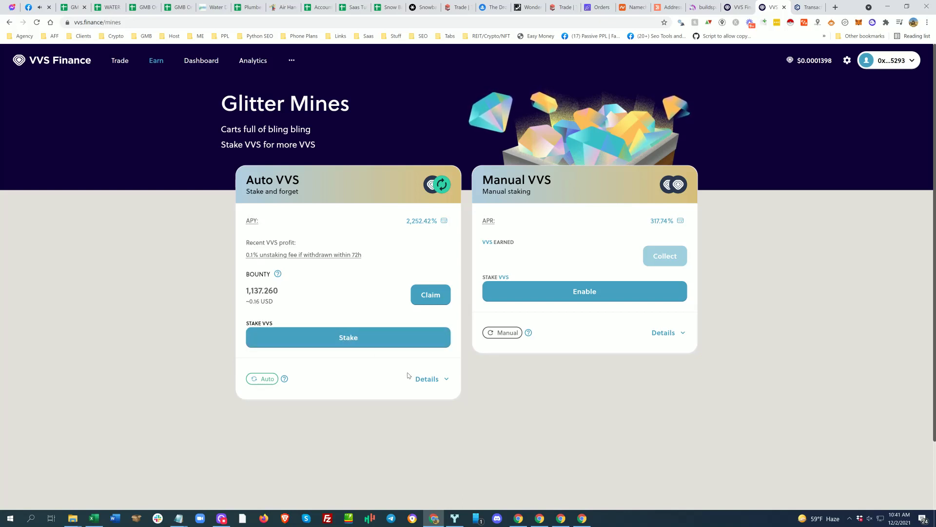
Stake the maximum 1497000 VVS in the Auto VVS mine, confirm the deposit in MetaMask and dismiss the staking dialog
left_click(350, 337)
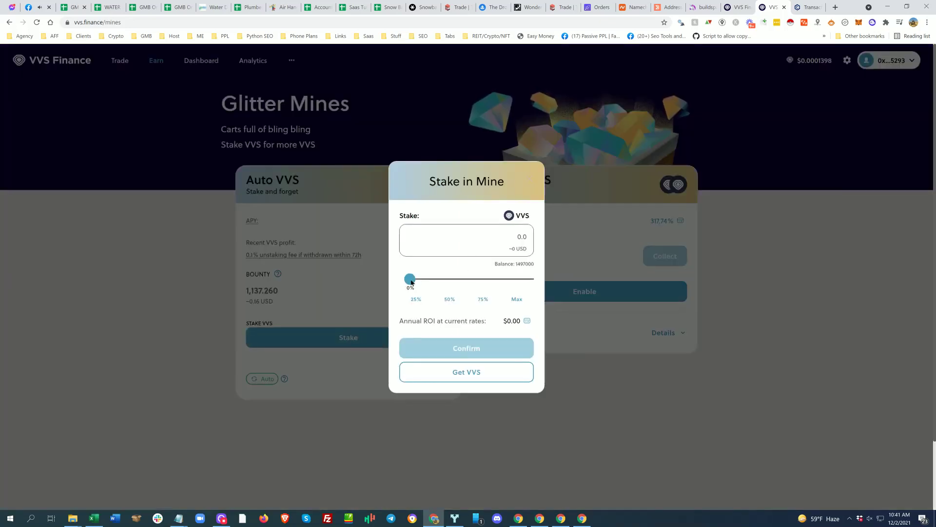
left_click_drag(410, 280, 541, 290)
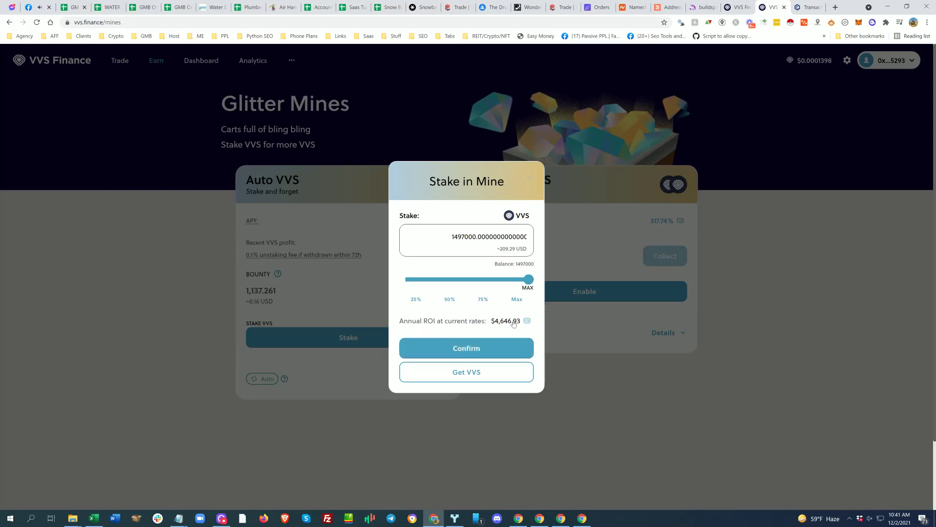
left_click(483, 347)
left_click(466, 348)
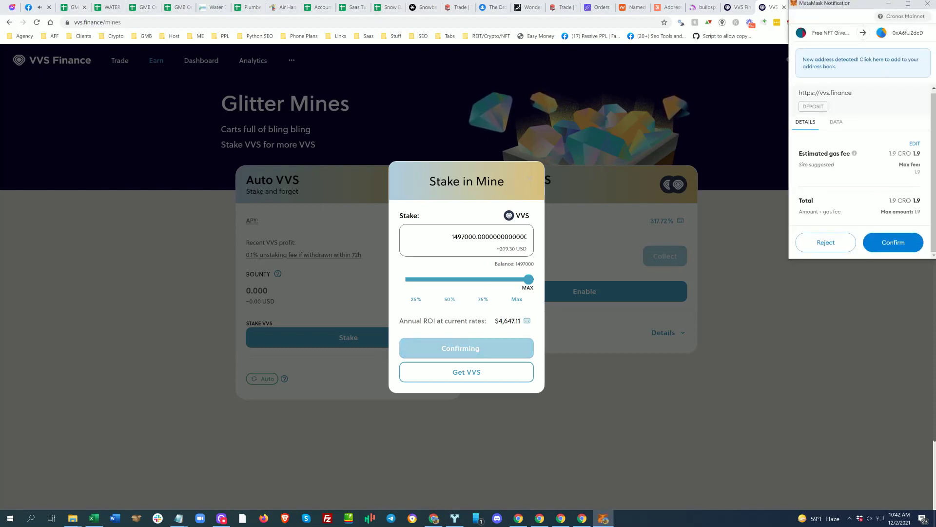
left_click(895, 242)
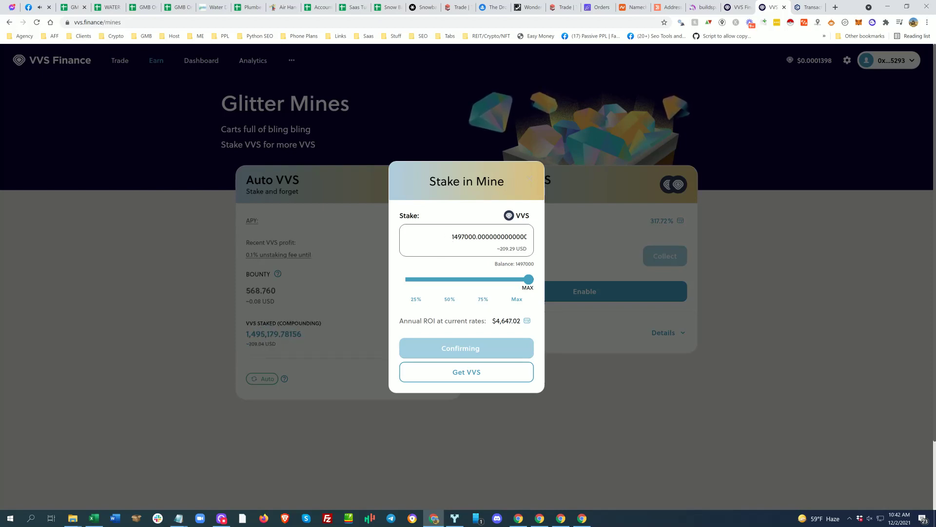
left_click(528, 182)
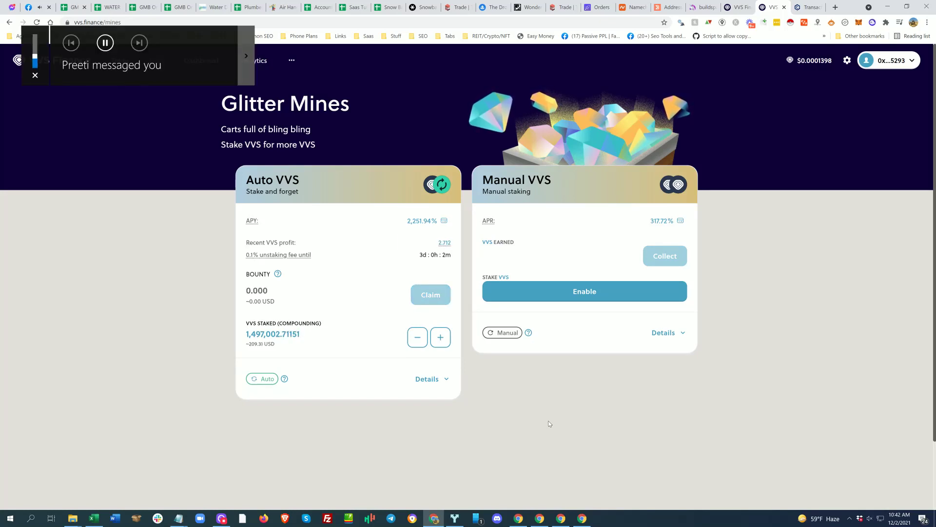
Pause the playing media and close the Facebook browser tab
left_click(104, 43)
left_click(49, 7)
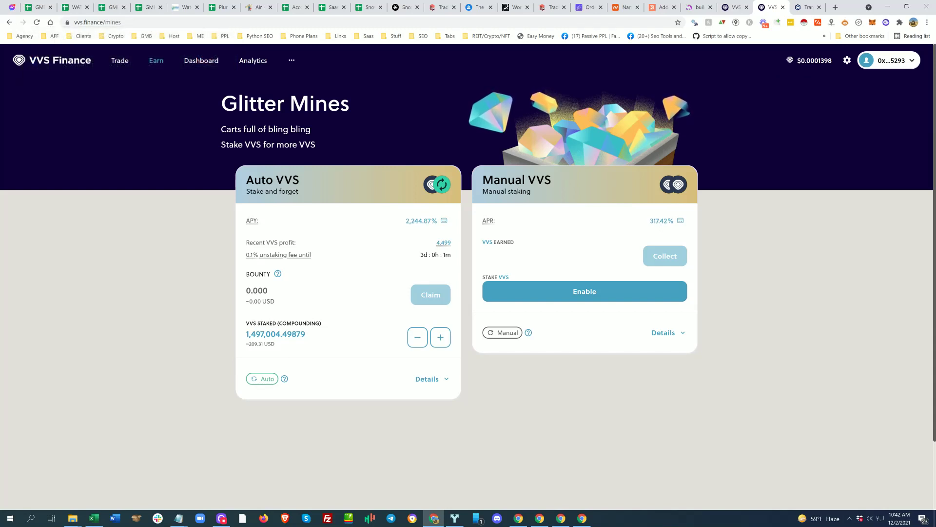
Examine the Auto VVS stake, recent profit, bounty explanation and unstaking fee details
left_click_drag(275, 334, 279, 334)
left_click(299, 301)
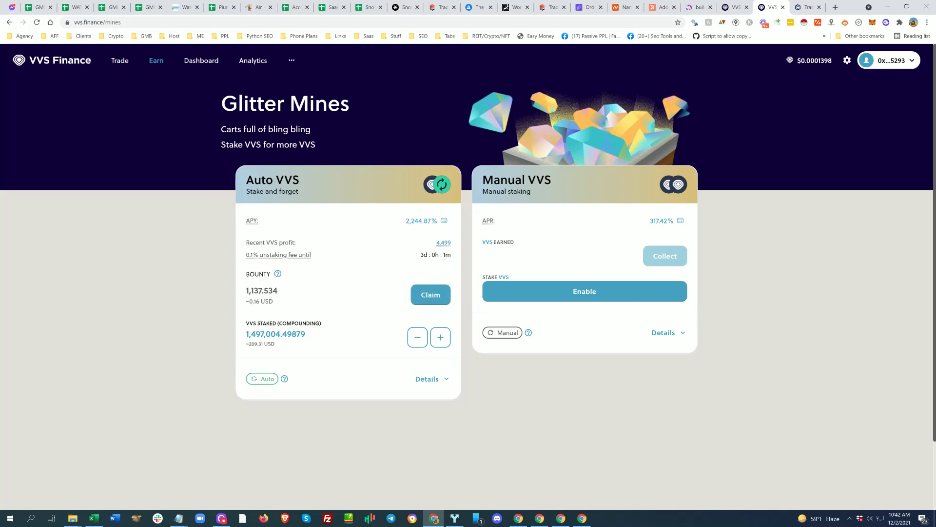
mouse_move(444, 243)
mouse_move(277, 277)
mouse_move(273, 256)
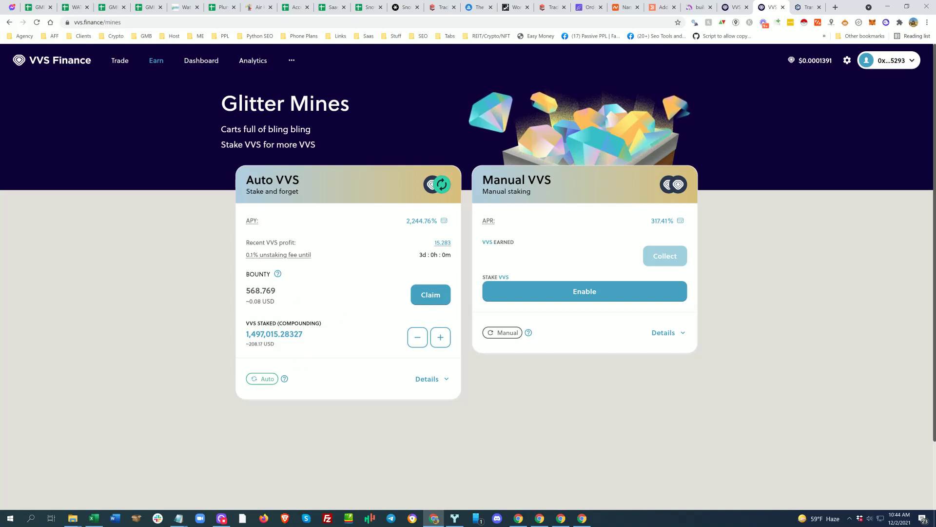
Return to the VVS Finance crystal farms page and show the linked phone's screen through Your Phone
left_click(734, 7)
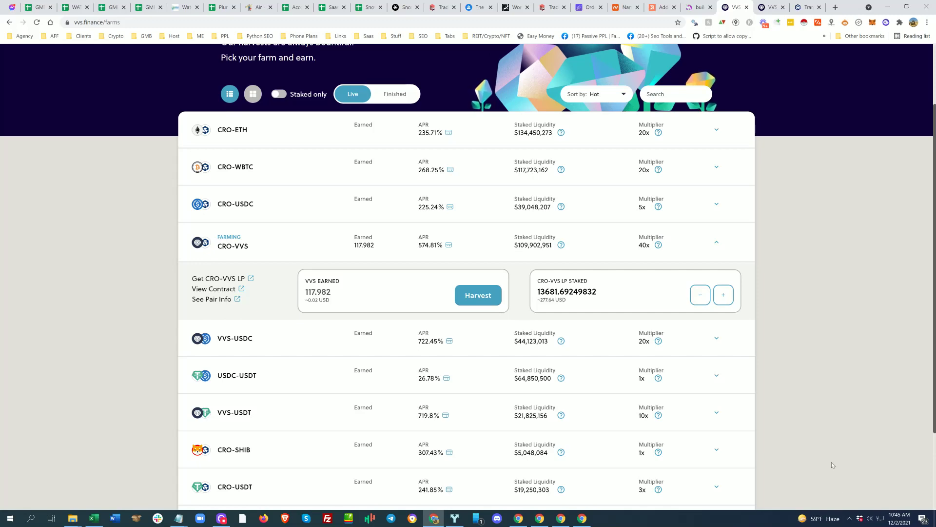
left_click(477, 518)
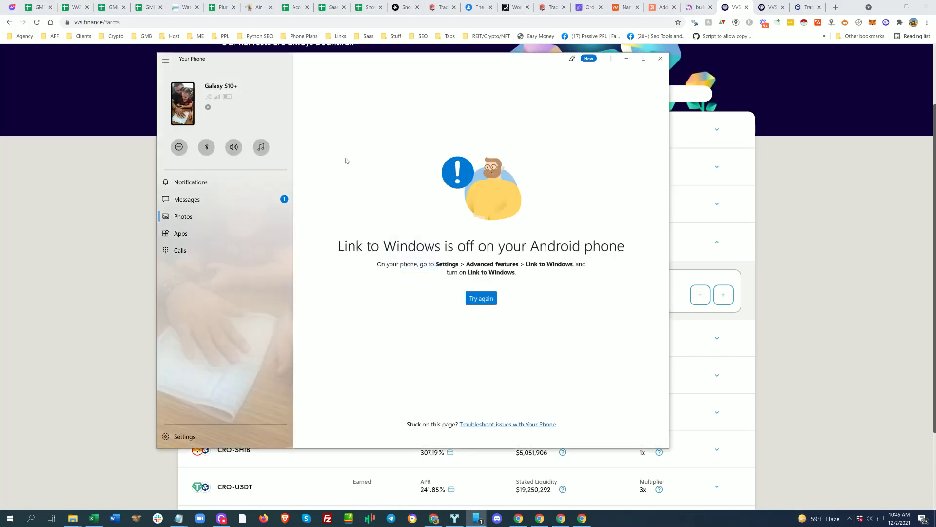
left_click(184, 104)
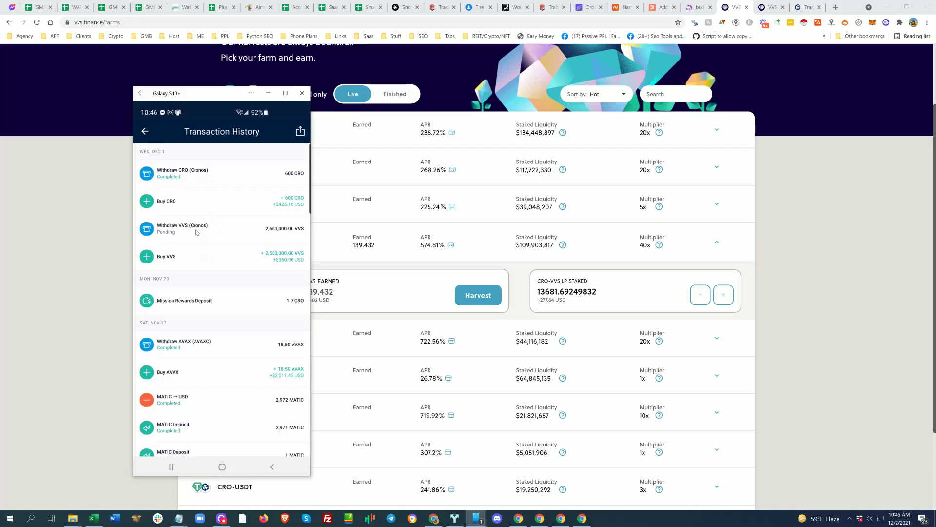
Review the details of the 2,500,000 VVS and 600 CRO withdrawals in the phone's transaction history
left_click(197, 232)
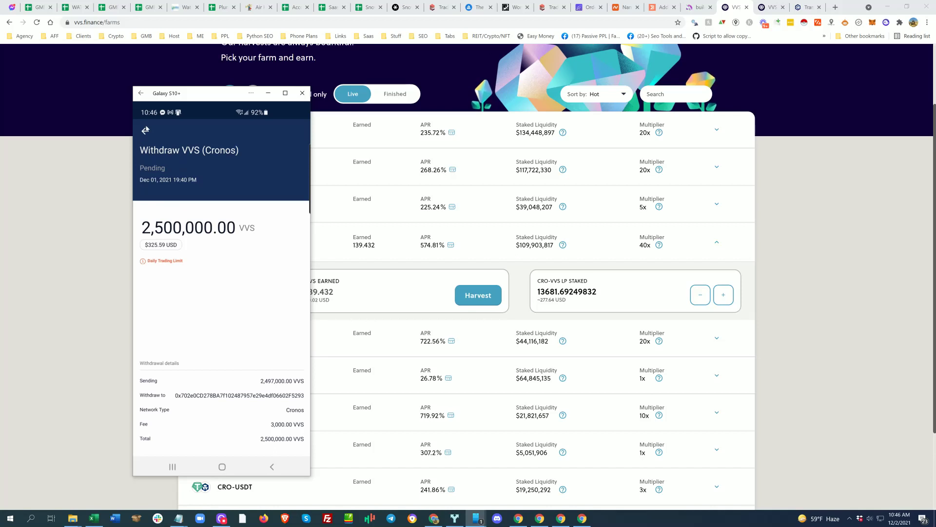
left_click(145, 131)
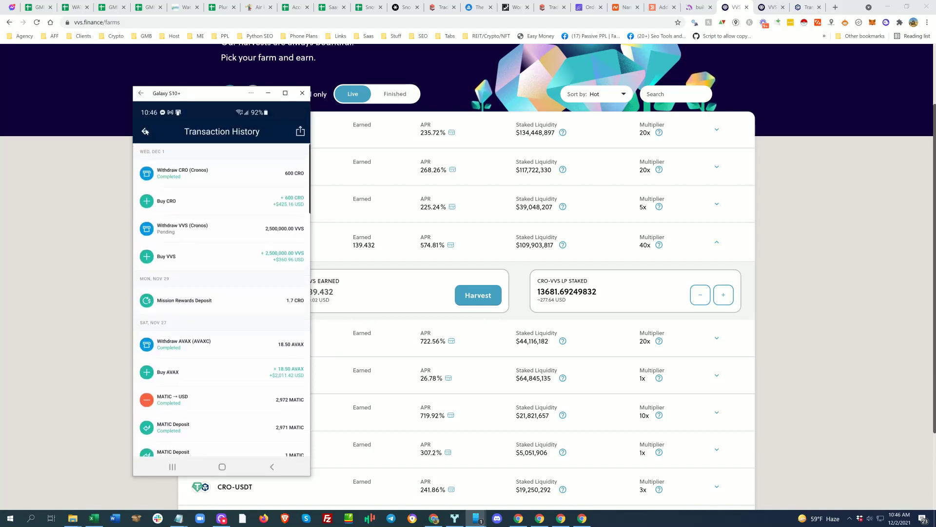
left_click(193, 174)
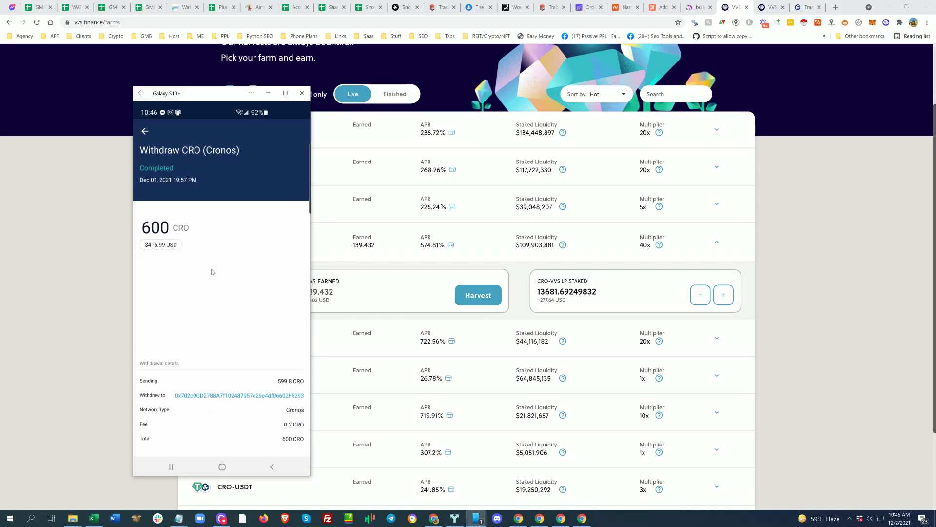
left_click(145, 132)
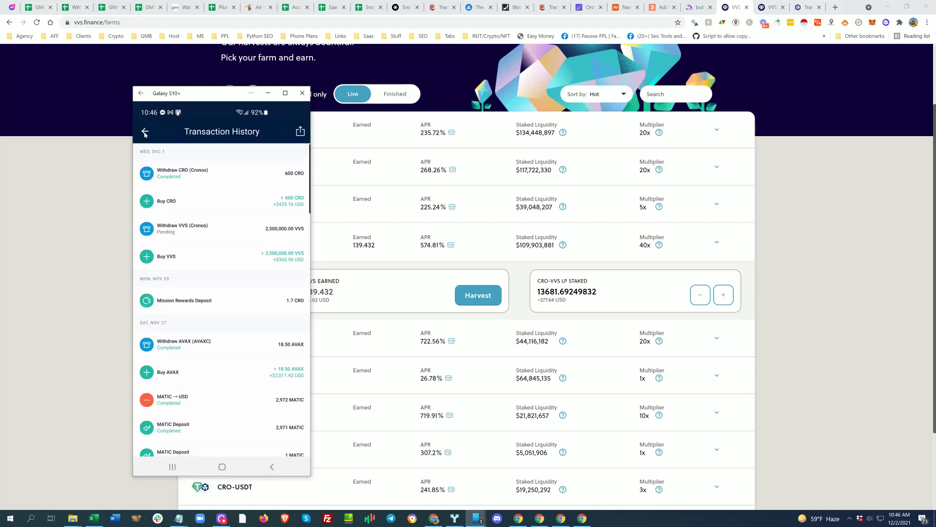
Leave the transaction history, view the purchase form for Crypto.com Coin (CRO) and close it without buying
left_click(145, 133)
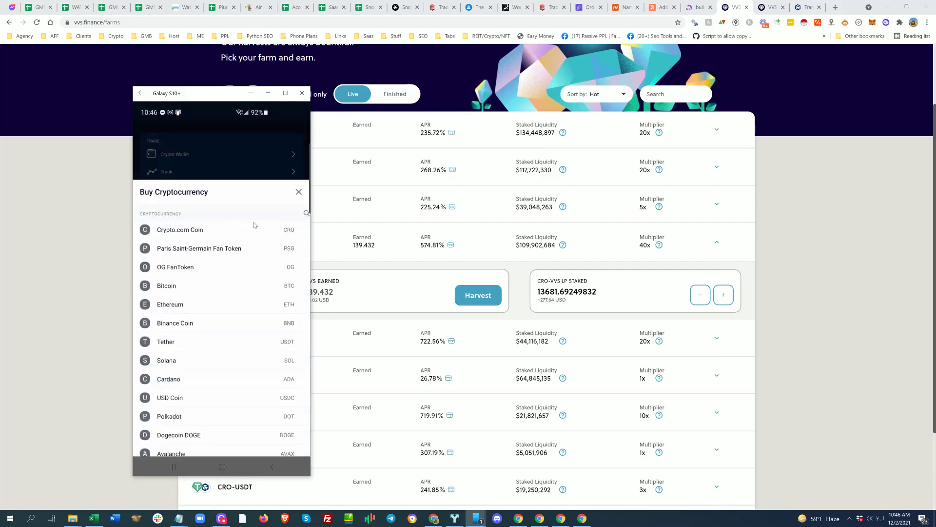
left_click(205, 231)
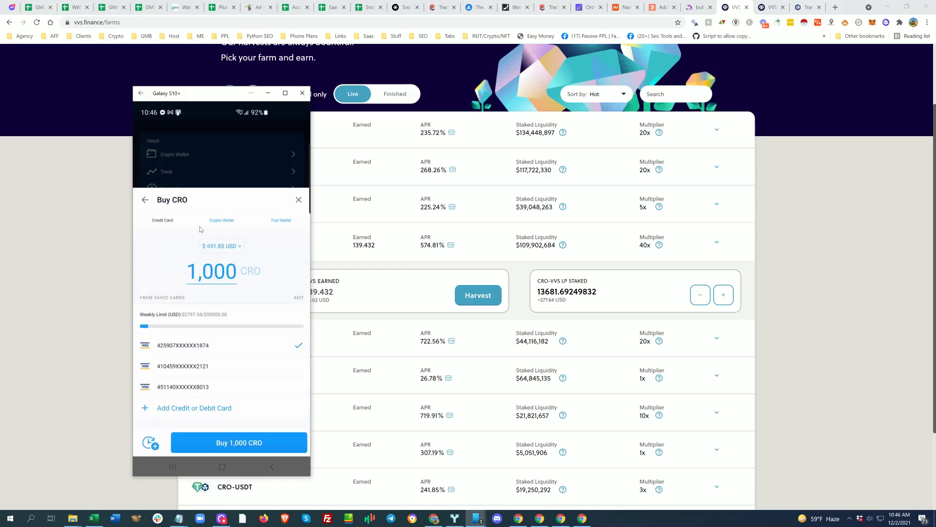
left_click(298, 201)
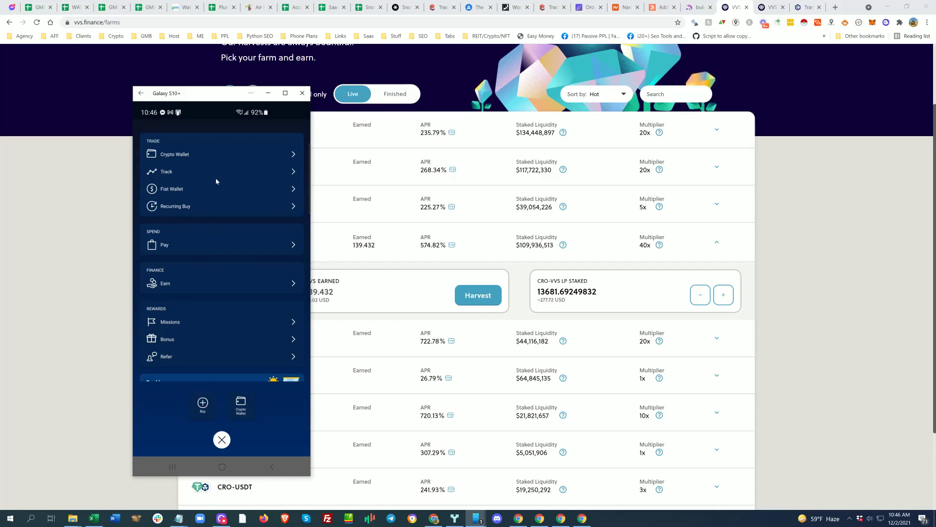
Open the external wallet withdrawal whitelist from the crypto wallet's transfer options
left_click(211, 155)
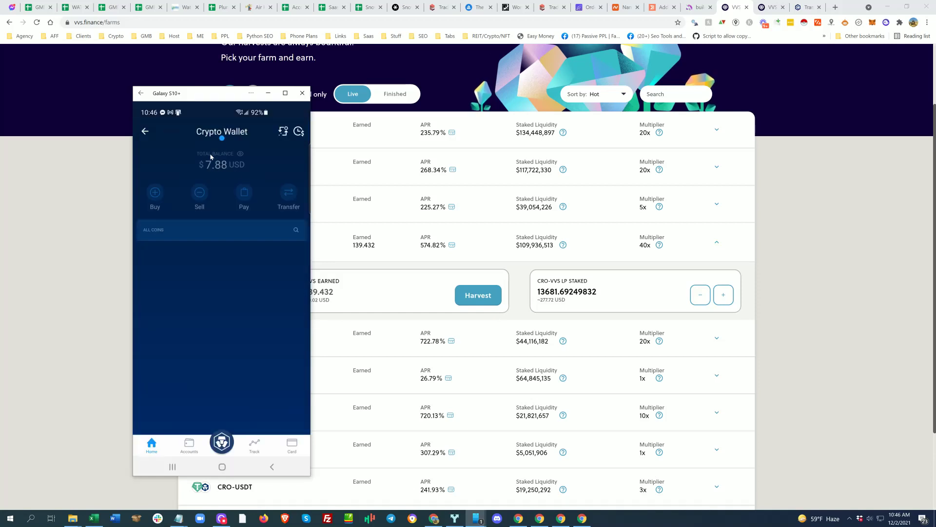
left_click(290, 195)
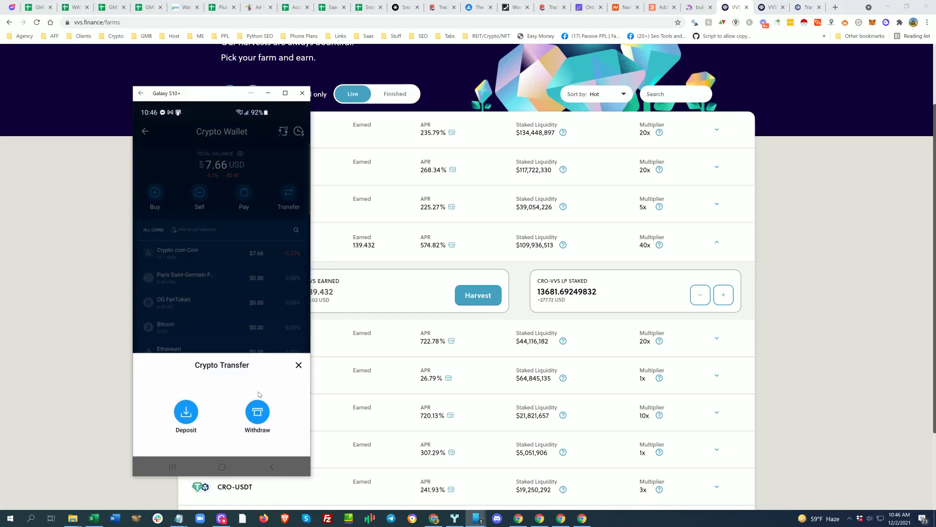
left_click(258, 413)
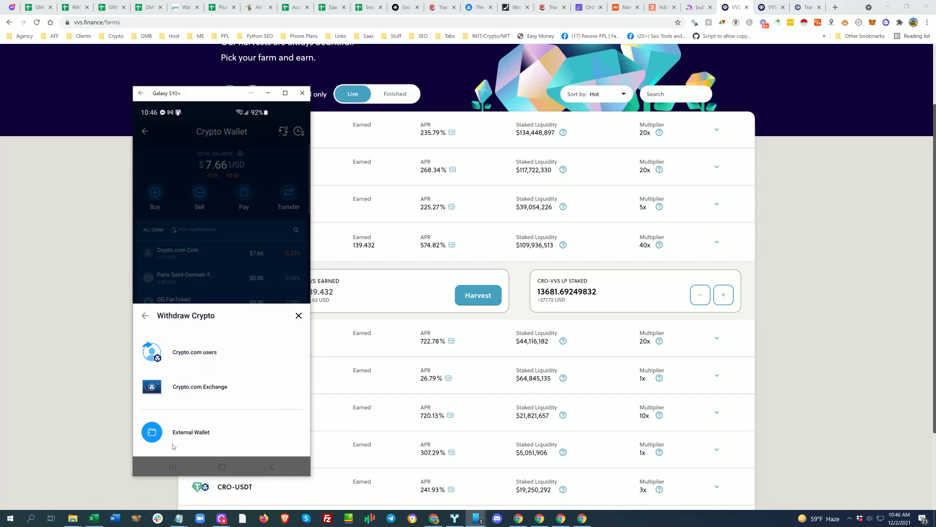
left_click(191, 432)
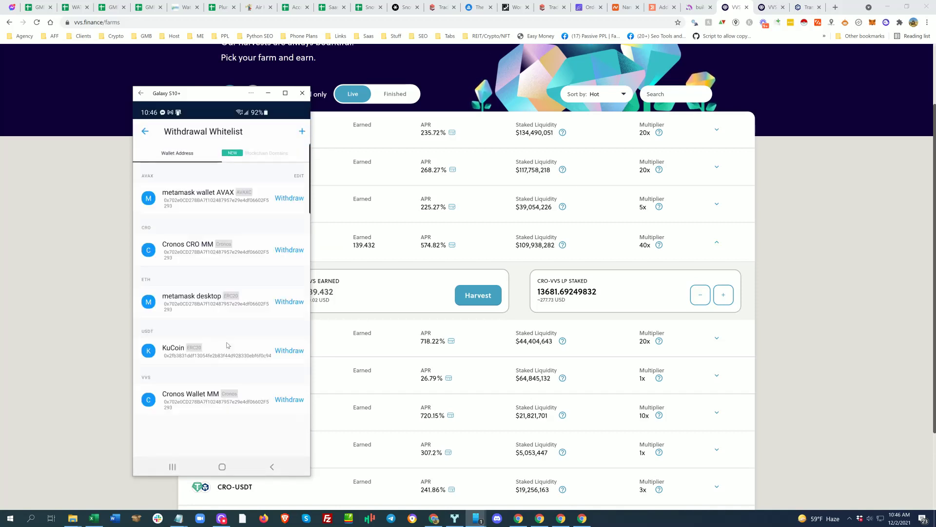
Begin adding a Crypto.com Coin wallet address to the whitelist on the Cronos network, then dismiss the form unfilled
left_click(303, 131)
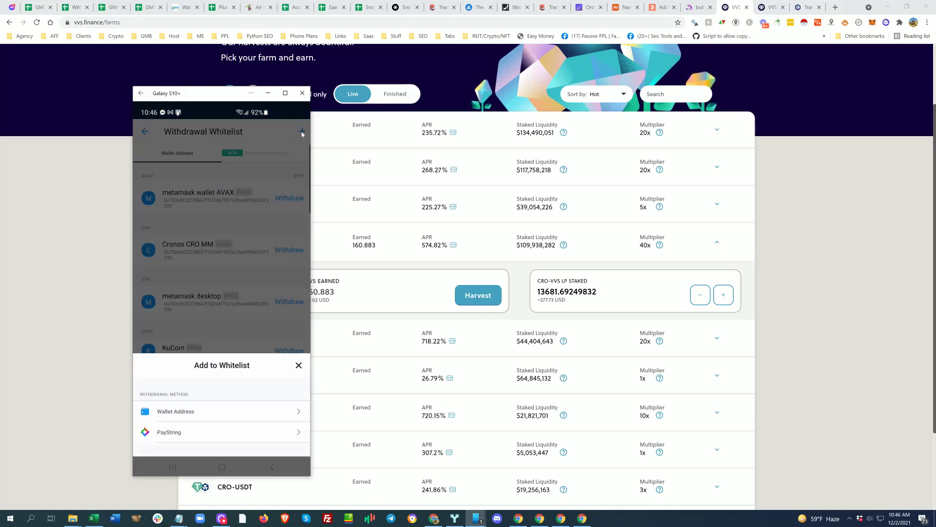
left_click(195, 412)
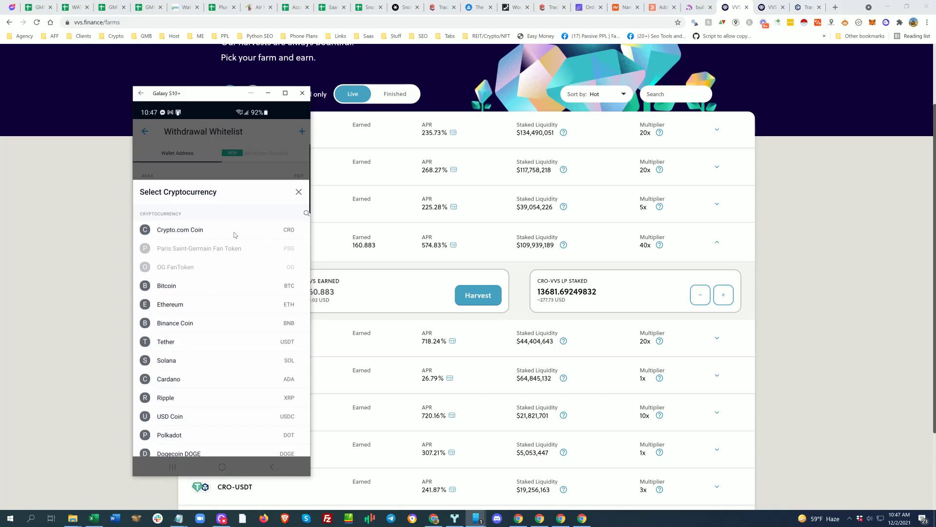
left_click(222, 235)
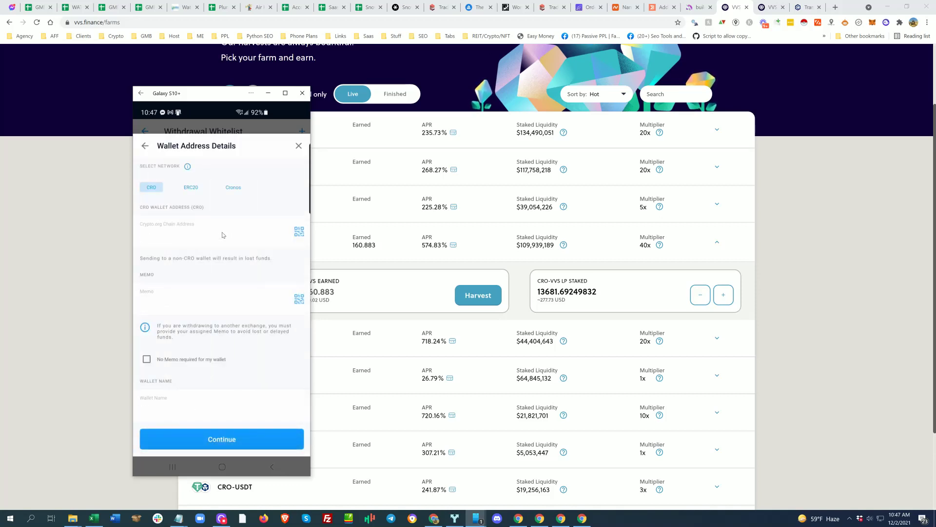
left_click(235, 191)
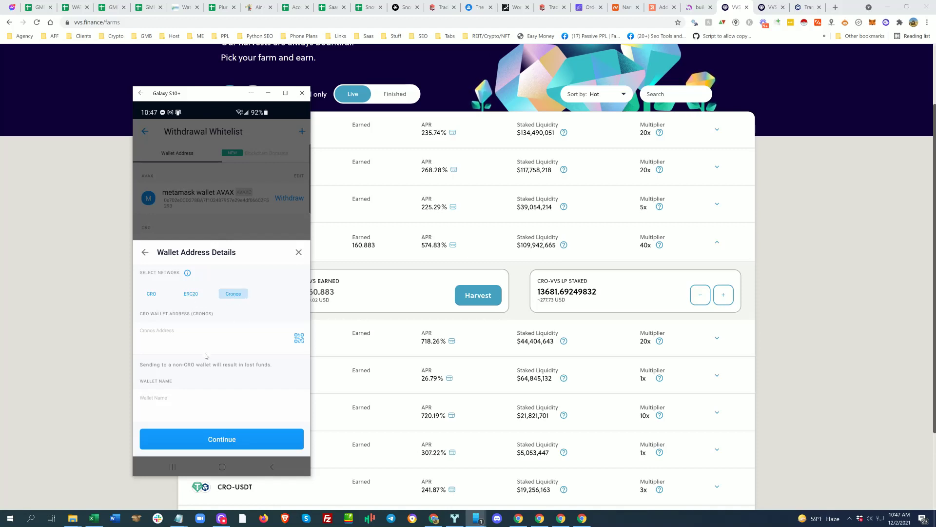
left_click(180, 401)
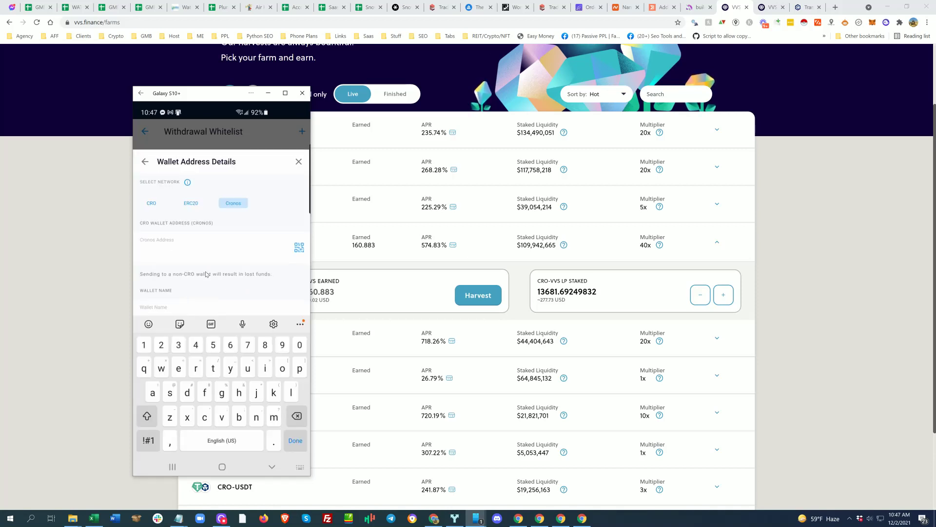
left_click(299, 163)
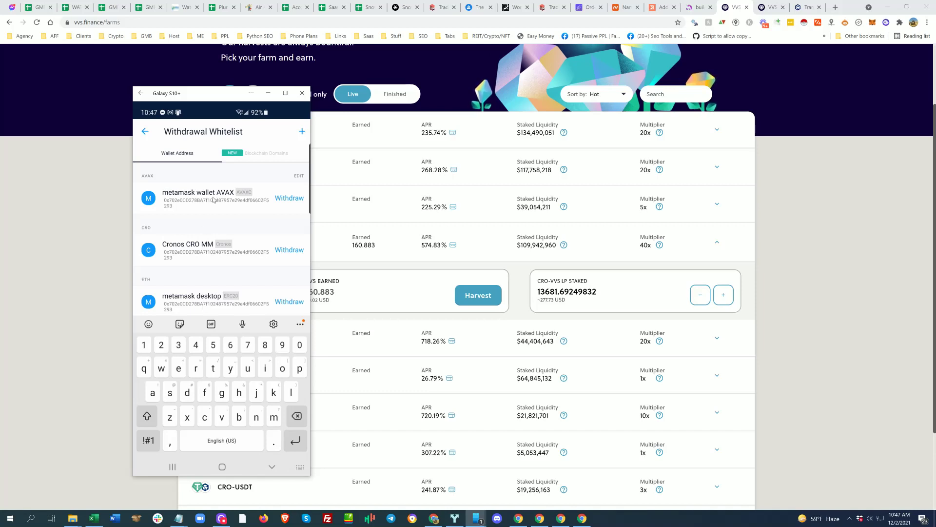
Look through the remaining whitelisted wallet addresses, move the phone window aside and close it
scroll(223, 223, "down", 2)
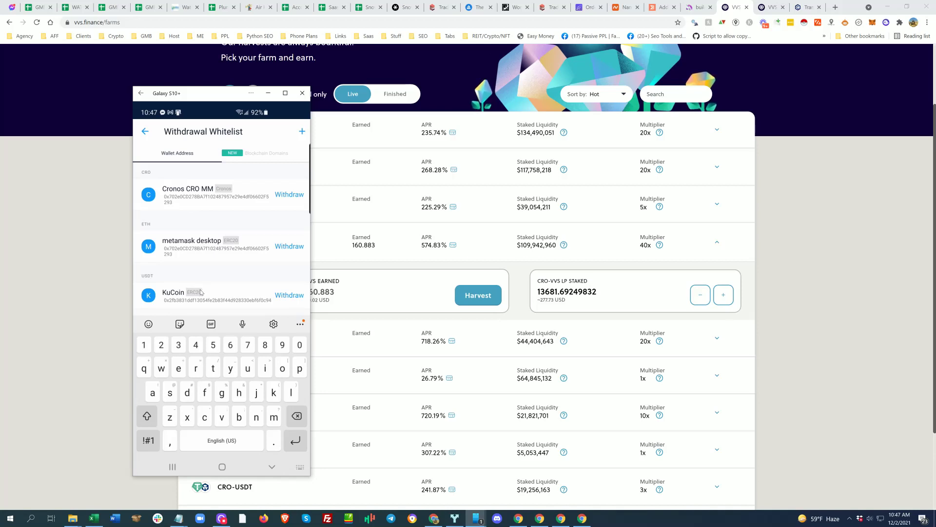
scroll(201, 291, "down", 1)
scroll(209, 276, "down", 1)
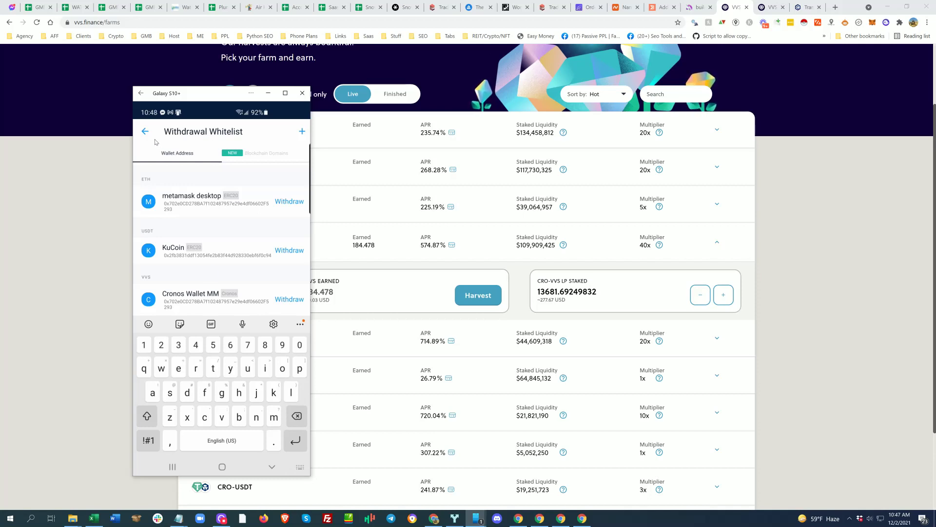
left_click_drag(203, 100, 172, 91)
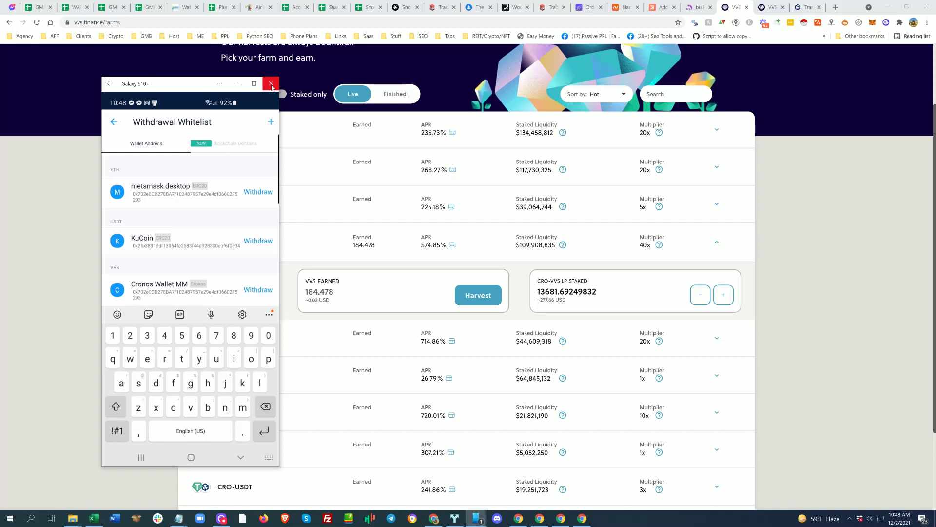
left_click(272, 84)
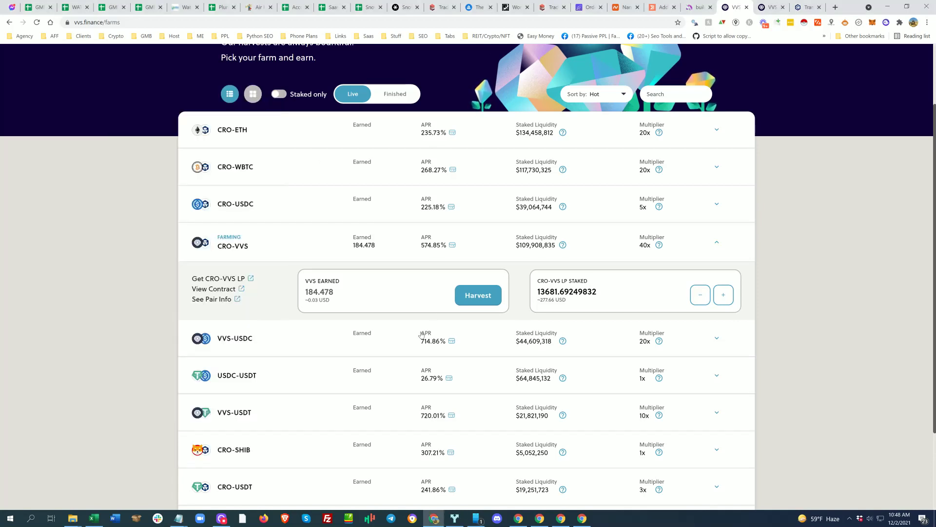